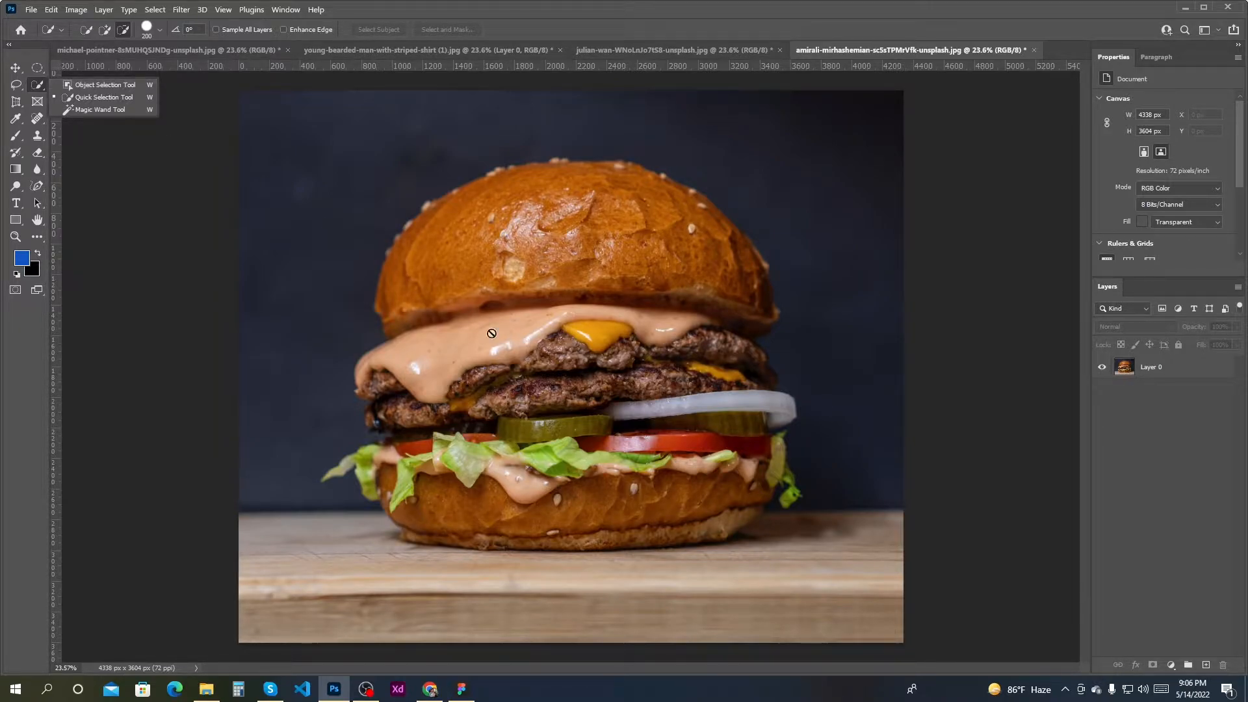
- Select the whole burger on Layer 0 by framing it with the Object Selection tool in Rectangle mode
{"action": "left_click_drag", "start_coordinate": [568, 376], "coordinate": [552, 363]}
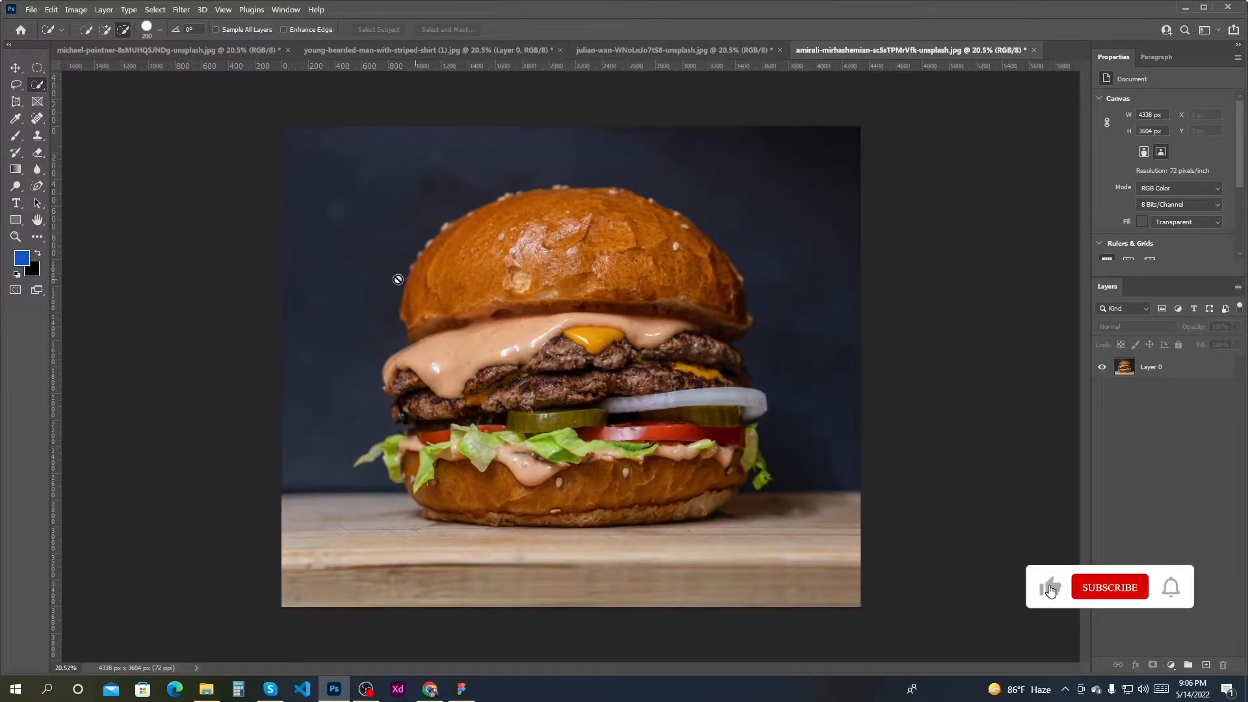
{"action": "right_click", "coordinate": [37, 85]}
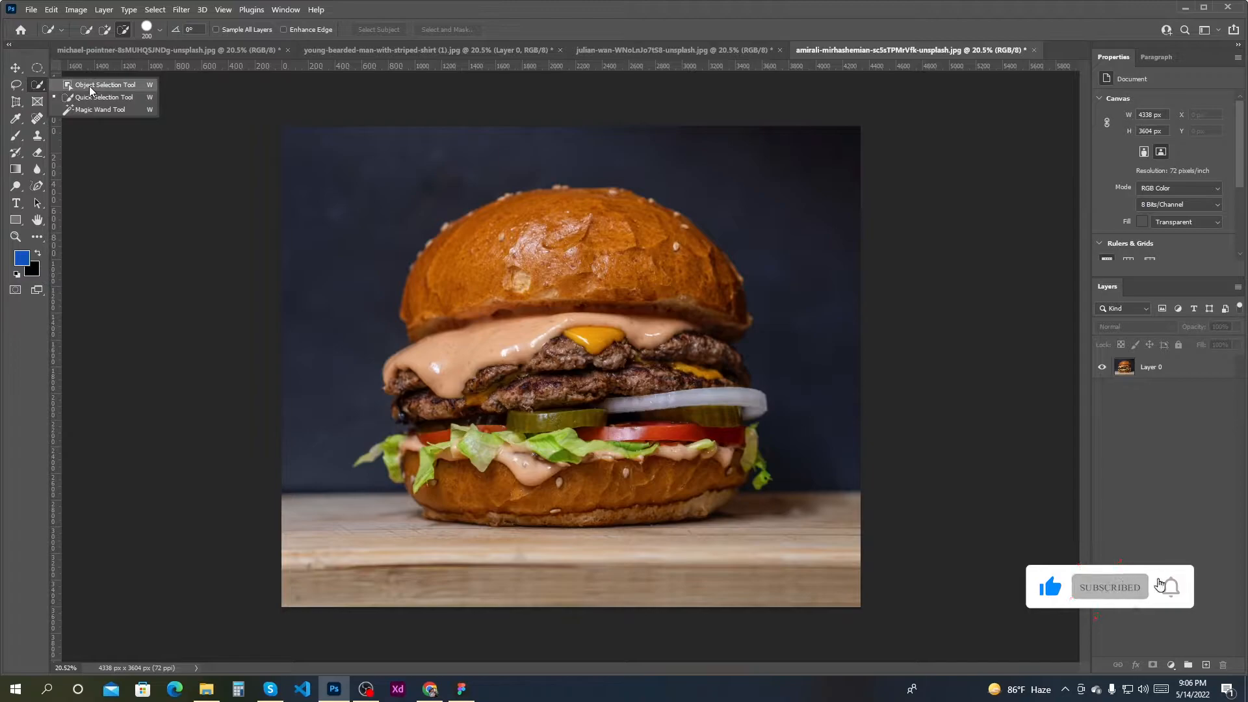
{"action": "left_click", "coordinate": [91, 85]}
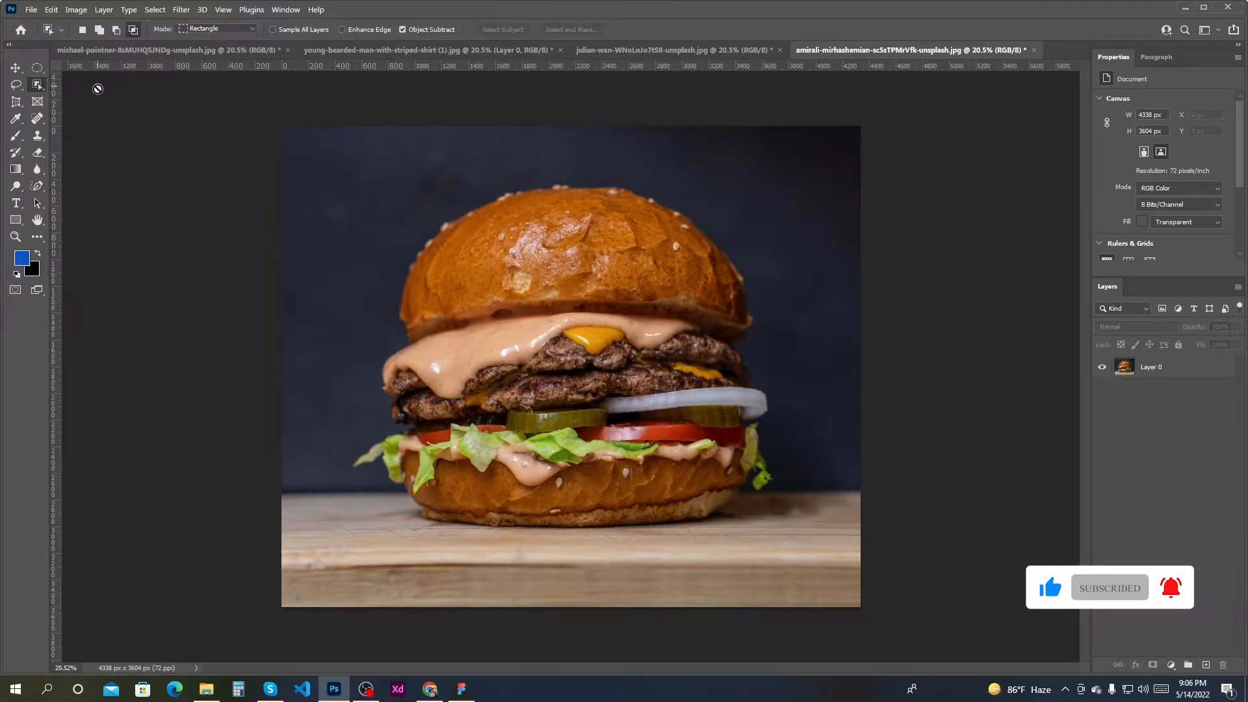
{"action": "left_click", "coordinate": [1181, 373]}
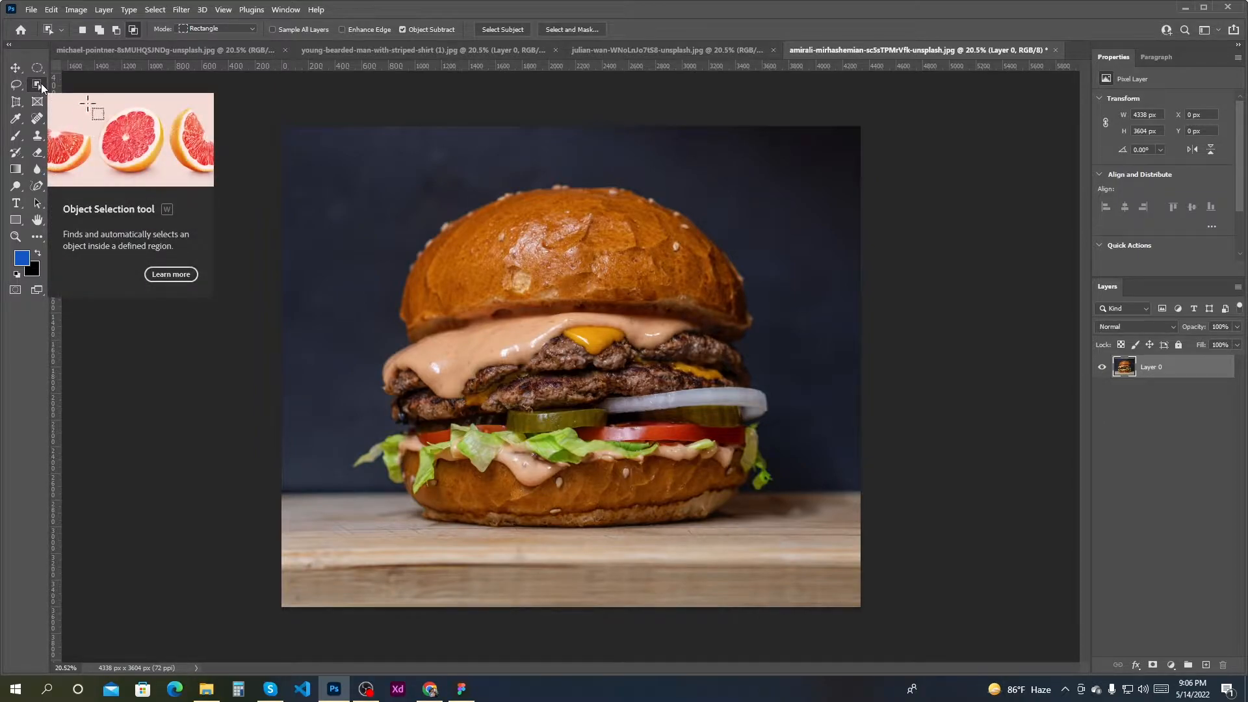
{"action": "left_click_drag", "start_coordinate": [365, 146], "coordinate": [786, 532]}
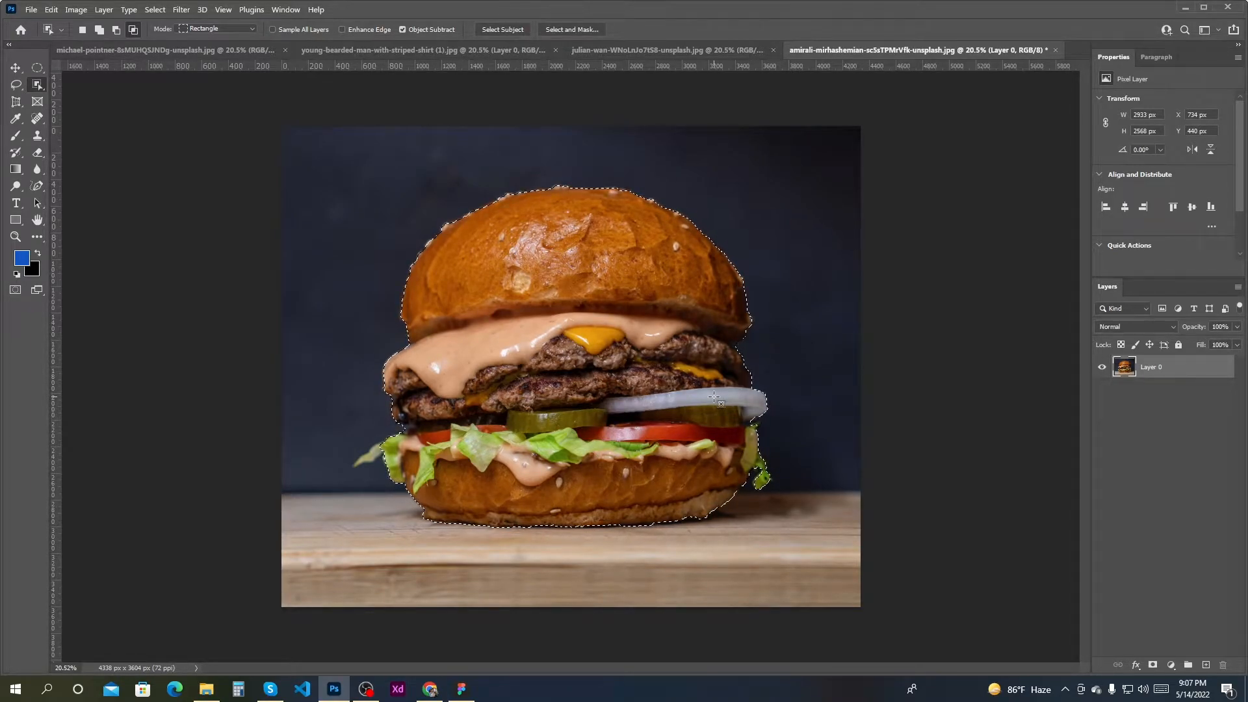
- Cut out the burger with a layer mask applied permanently to Layer 0, and shift the cut-out slightly right on the canvas
{"action": "left_click", "coordinate": [1152, 666]}
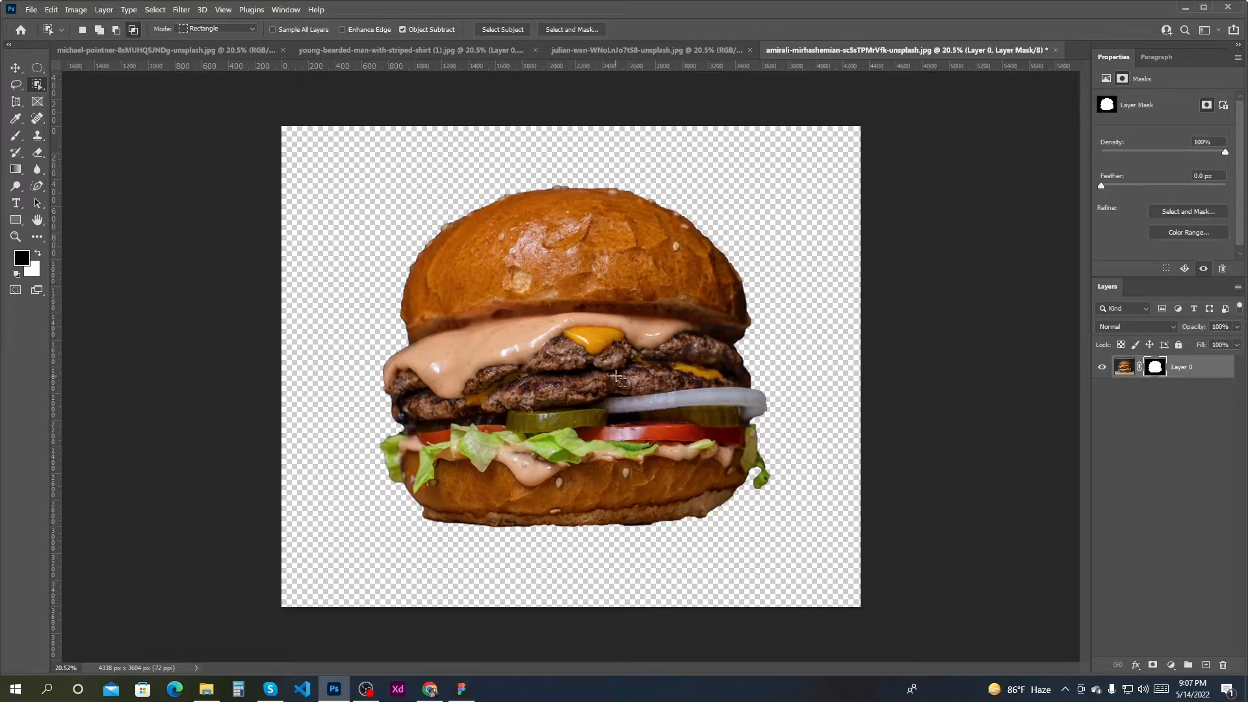
{"action": "left_click", "coordinate": [15, 67]}
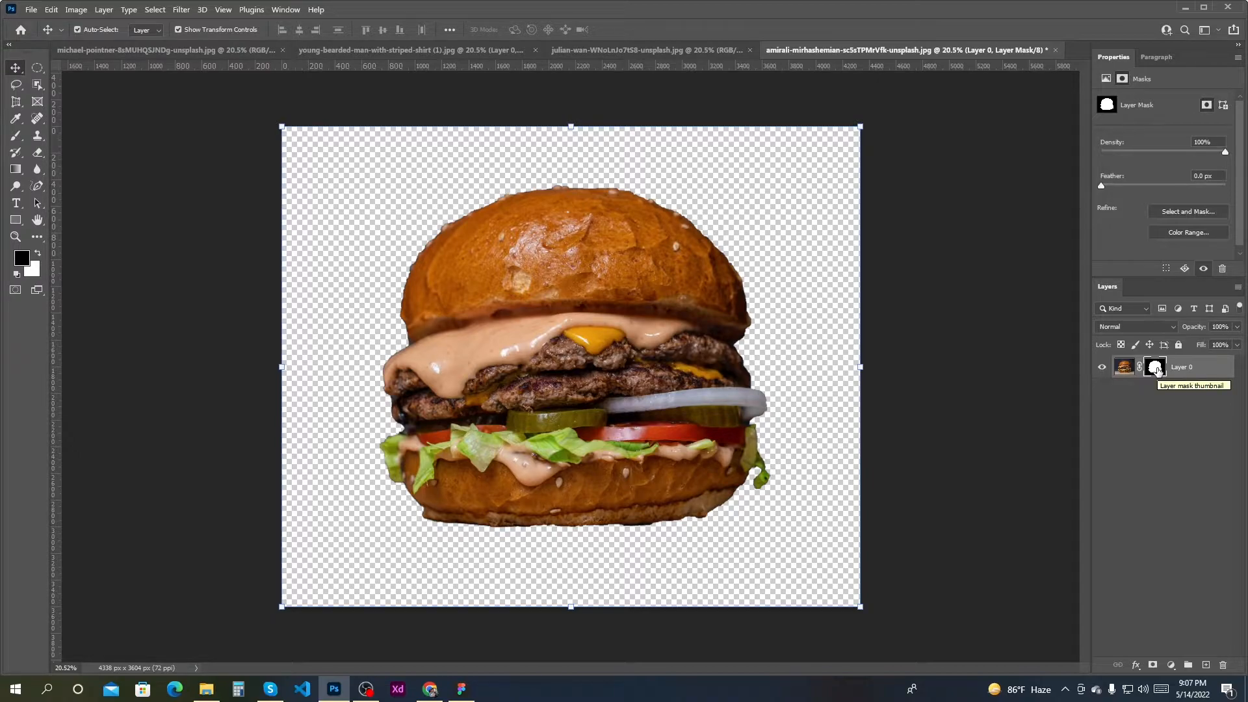
{"action": "right_click", "coordinate": [1156, 370]}
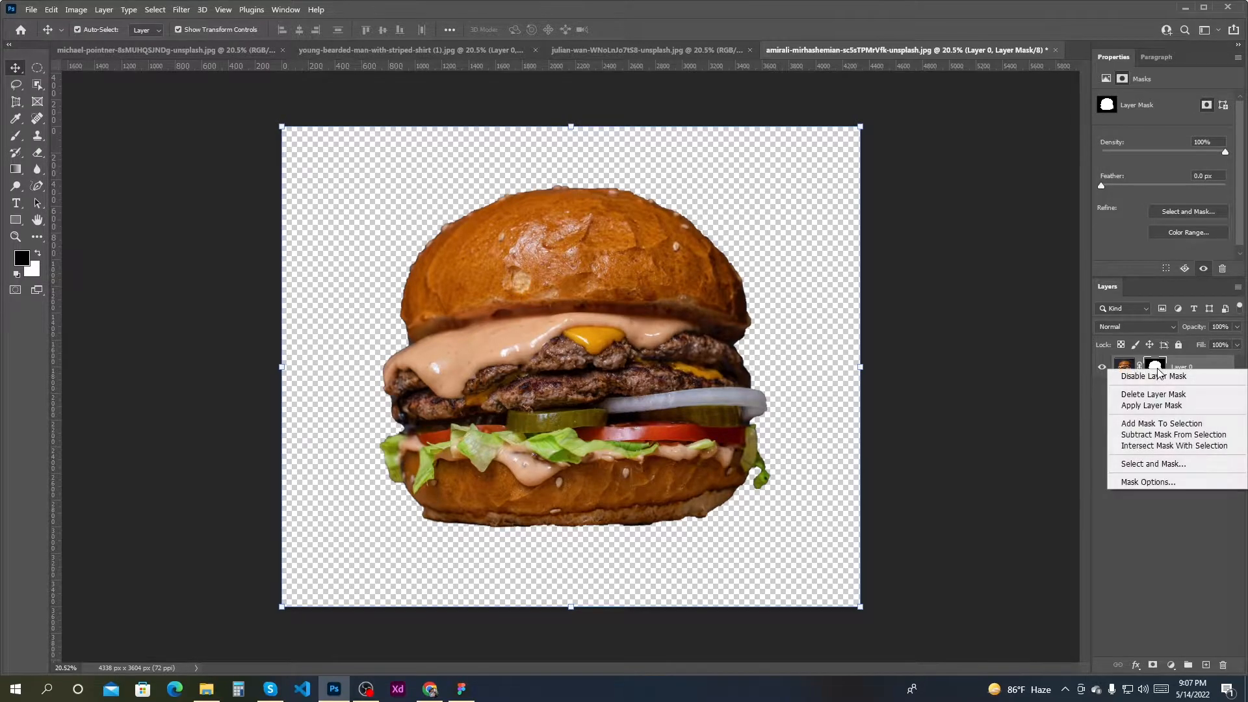
{"action": "left_click", "coordinate": [1160, 406]}
{"action": "left_click_drag", "start_coordinate": [544, 376], "coordinate": [568, 379]}
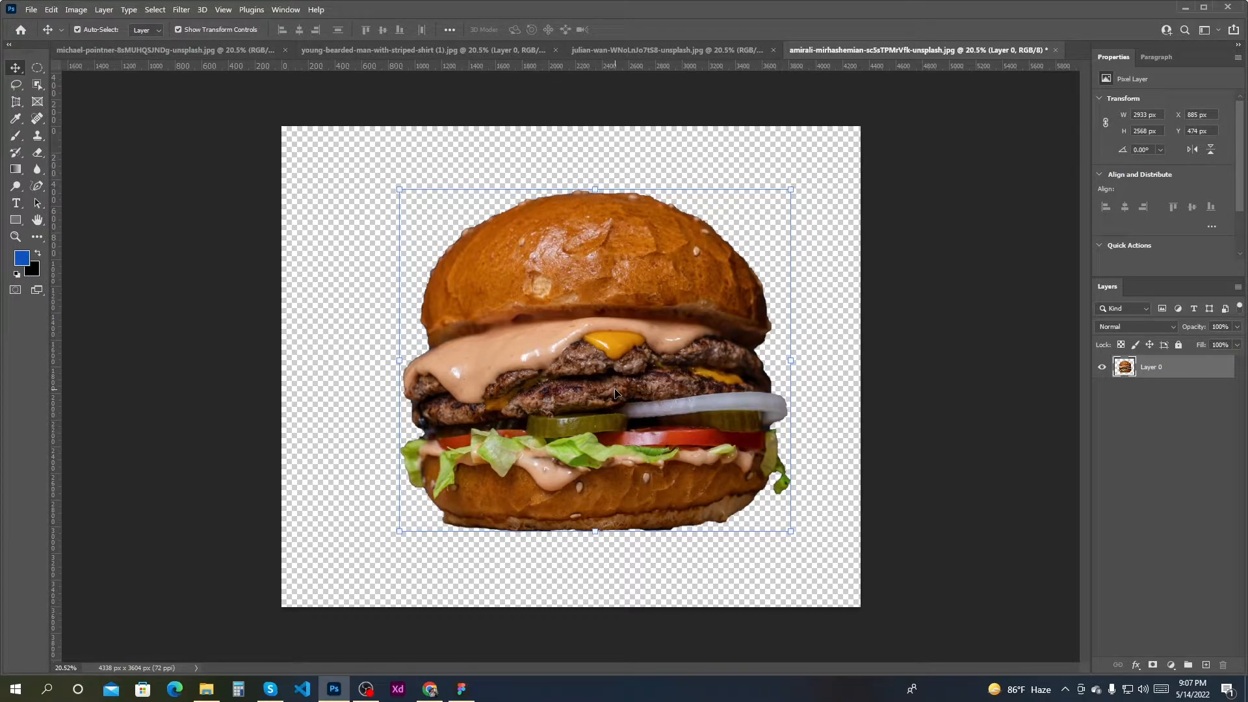
- Bring up the young-bearded-man-with-striped-shirt document with the Quick Selection tool set to add to the selection
{"action": "left_click", "coordinate": [39, 83]}
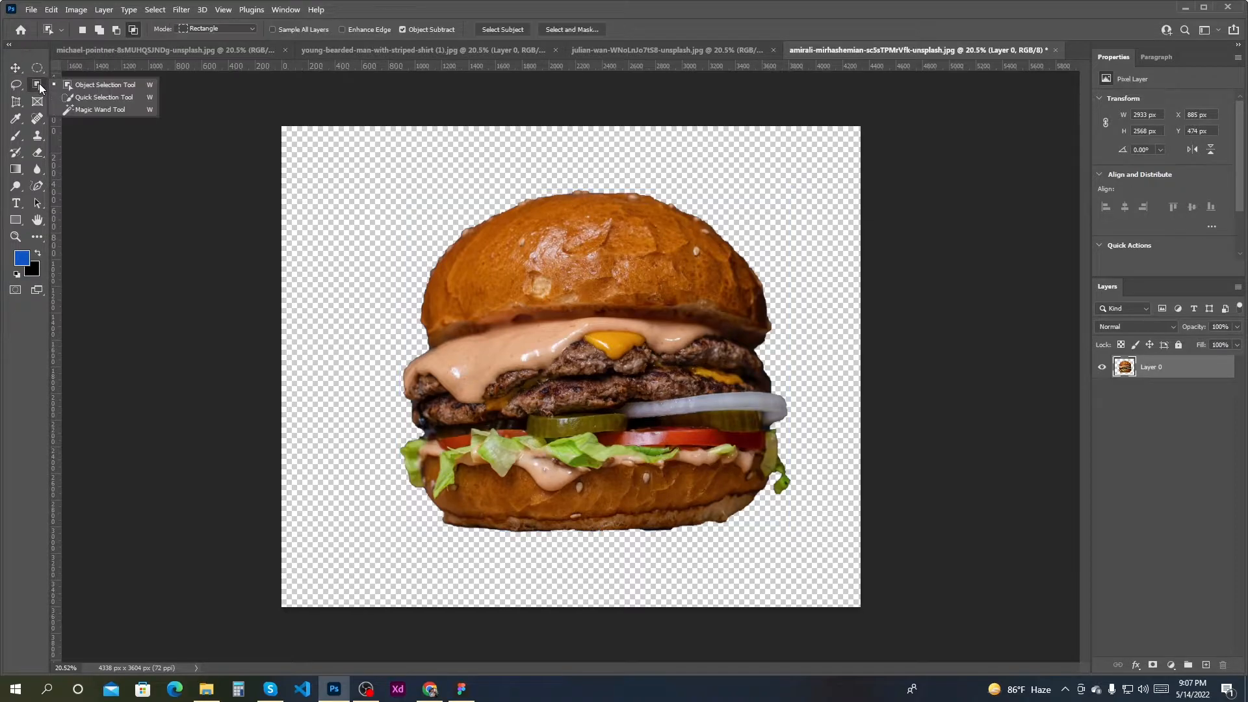
{"action": "left_click", "coordinate": [102, 98]}
{"action": "left_click", "coordinate": [338, 51]}
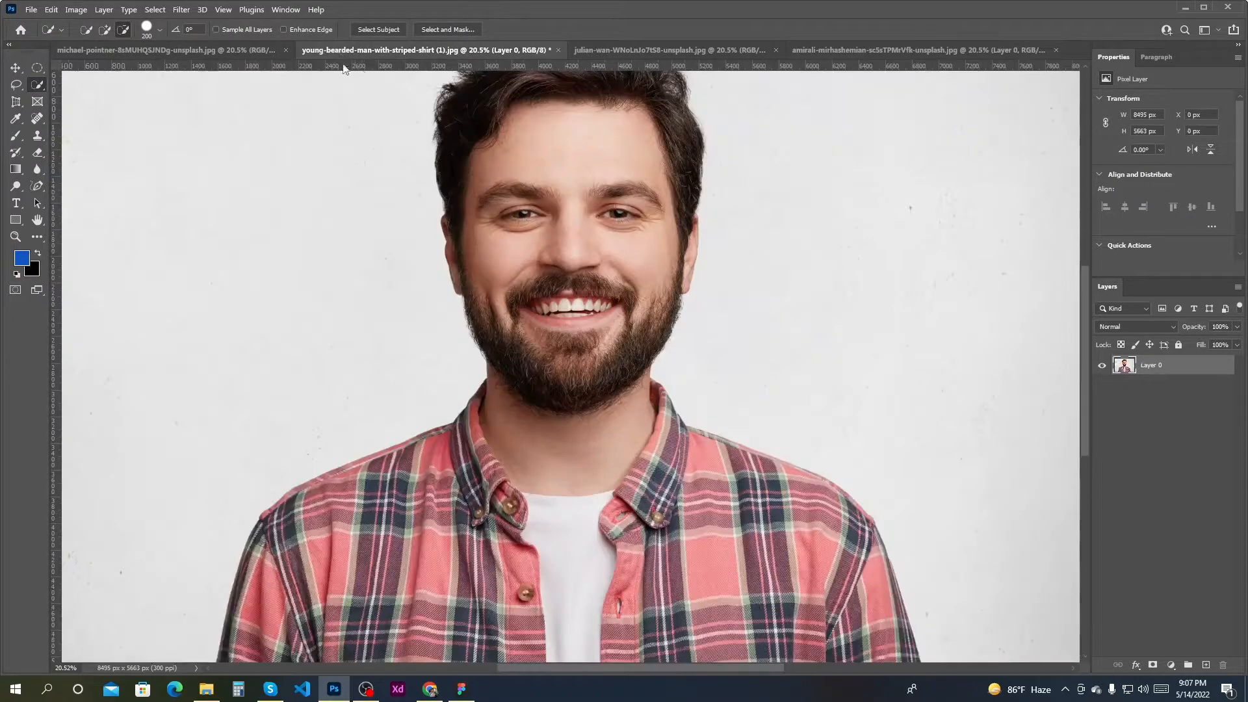
{"action": "scroll", "coordinate": [578, 287], "scroll_direction": "down", "scroll_amount": 3}
{"action": "scroll", "coordinate": [577, 287], "scroll_direction": "down", "scroll_amount": 2}
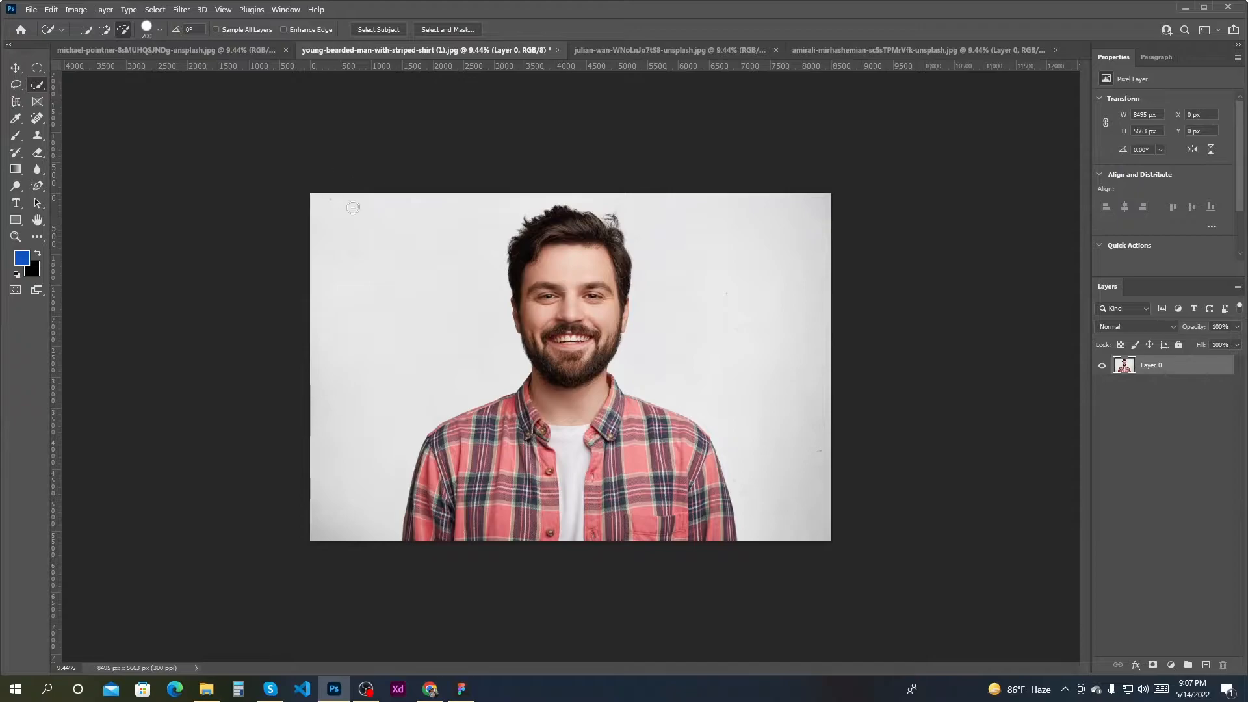
{"action": "left_click", "coordinate": [104, 31]}
{"action": "scroll", "coordinate": [570, 329], "scroll_direction": "up", "scroll_amount": 2}
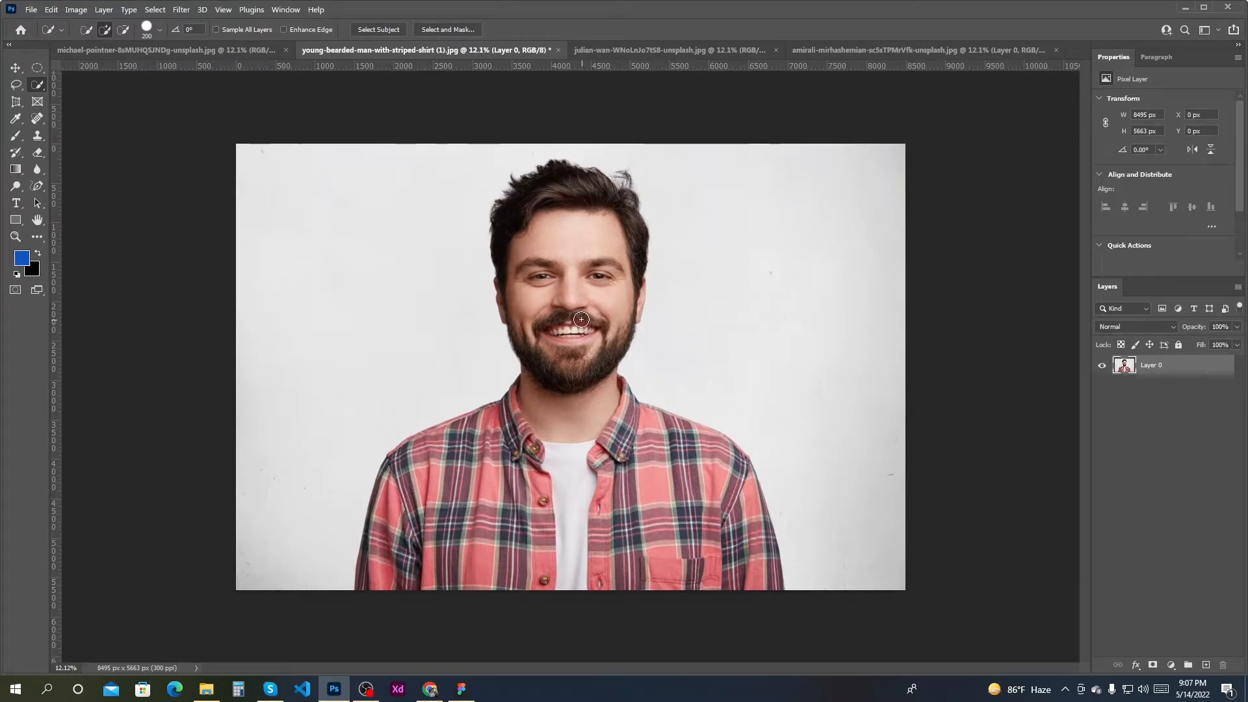
{"action": "scroll", "coordinate": [581, 315], "scroll_direction": "up", "scroll_amount": 1}
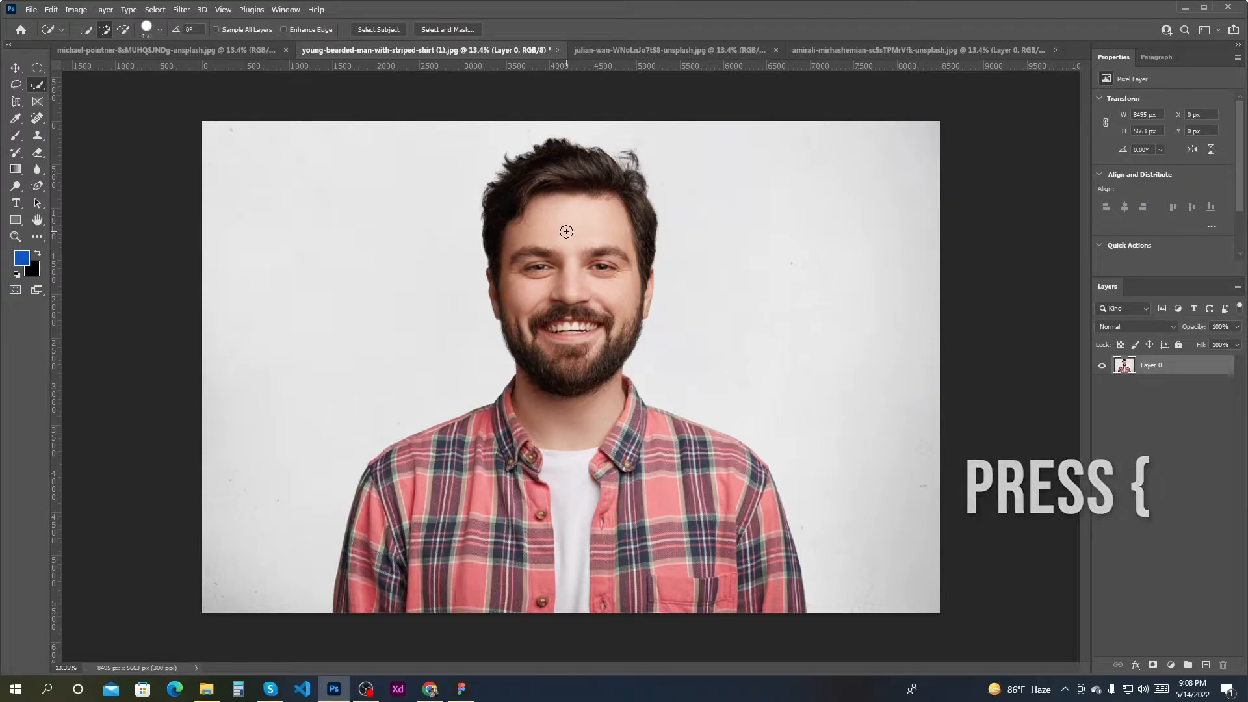
- Enlarge the Quick Selection brush to 700 and select the man's head, neck and part of his shirt
{"action": "key", "text": "bracketright"}
{"action": "key", "text": "bracketright"}
{"action": "key", "text": "bracketright"}
{"action": "key", "text": "bracketright"}
{"action": "key", "text": "bracketright"}
{"action": "key", "text": "bracketright"}
{"action": "key", "text": "bracketright"}
{"action": "key", "text": "bracketright"}
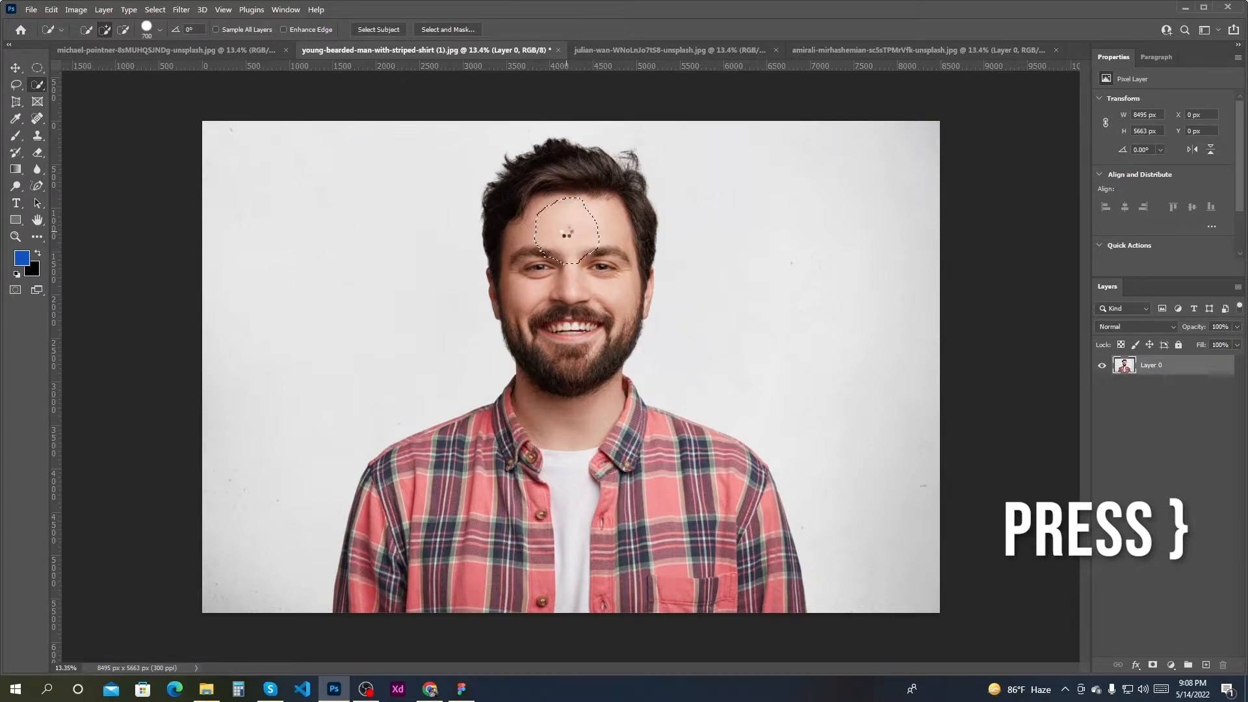
{"action": "mouse_move", "coordinate": [571, 219]}
{"action": "left_mouse_down"}
{"action": "mouse_move", "coordinate": [568, 332]}
{"action": "mouse_move", "coordinate": [589, 348]}
{"action": "mouse_move", "coordinate": [597, 389]}
{"action": "mouse_move", "coordinate": [565, 468]}
{"action": "mouse_move", "coordinate": [569, 513]}
{"action": "mouse_move", "coordinate": [477, 553]}
{"action": "mouse_move", "coordinate": [414, 553]}
{"action": "mouse_move", "coordinate": [442, 542]}
{"action": "left_mouse_up"}
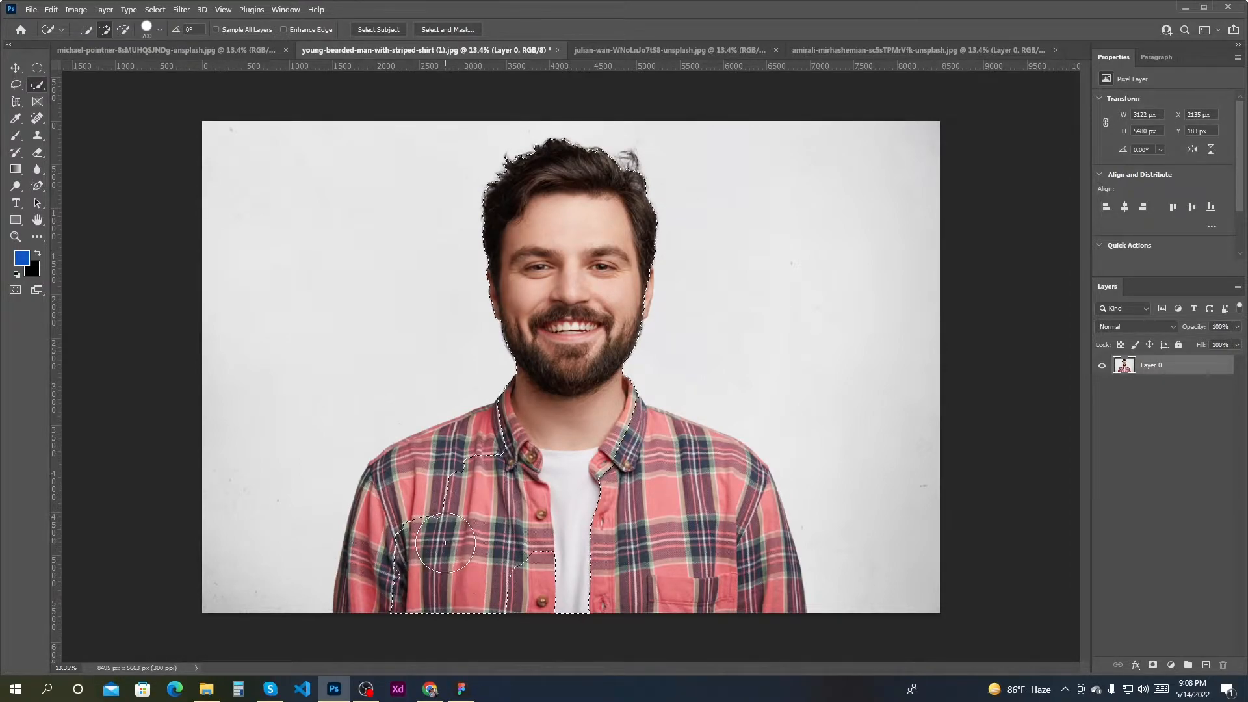
- Enlarge the brush to 900 and extend the selection over the rest of the shirt, including both shoulders and sleeves
{"action": "key", "text": "bracketright"}
{"action": "key", "text": "bracketright"}
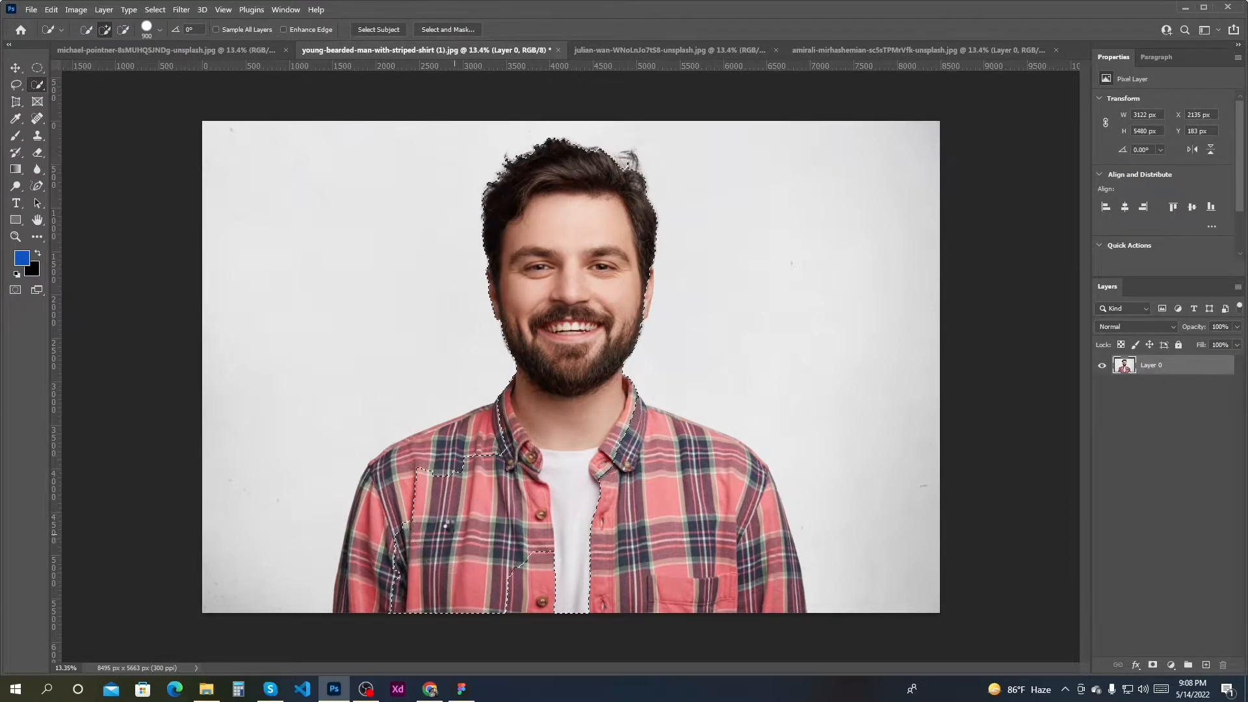
{"action": "left_click", "coordinate": [417, 510]}
{"action": "mouse_move", "coordinate": [417, 510]}
{"action": "left_mouse_down"}
{"action": "mouse_move", "coordinate": [376, 598]}
{"action": "mouse_move", "coordinate": [461, 465]}
{"action": "mouse_move", "coordinate": [449, 484]}
{"action": "mouse_move", "coordinate": [425, 483]}
{"action": "mouse_move", "coordinate": [514, 560]}
{"action": "mouse_move", "coordinate": [709, 577]}
{"action": "mouse_move", "coordinate": [741, 559]}
{"action": "mouse_move", "coordinate": [751, 578]}
{"action": "mouse_move", "coordinate": [777, 578]}
{"action": "mouse_move", "coordinate": [668, 494]}
{"action": "left_mouse_up"}
{"action": "left_click_drag", "start_coordinate": [639, 451], "coordinate": [695, 457]}
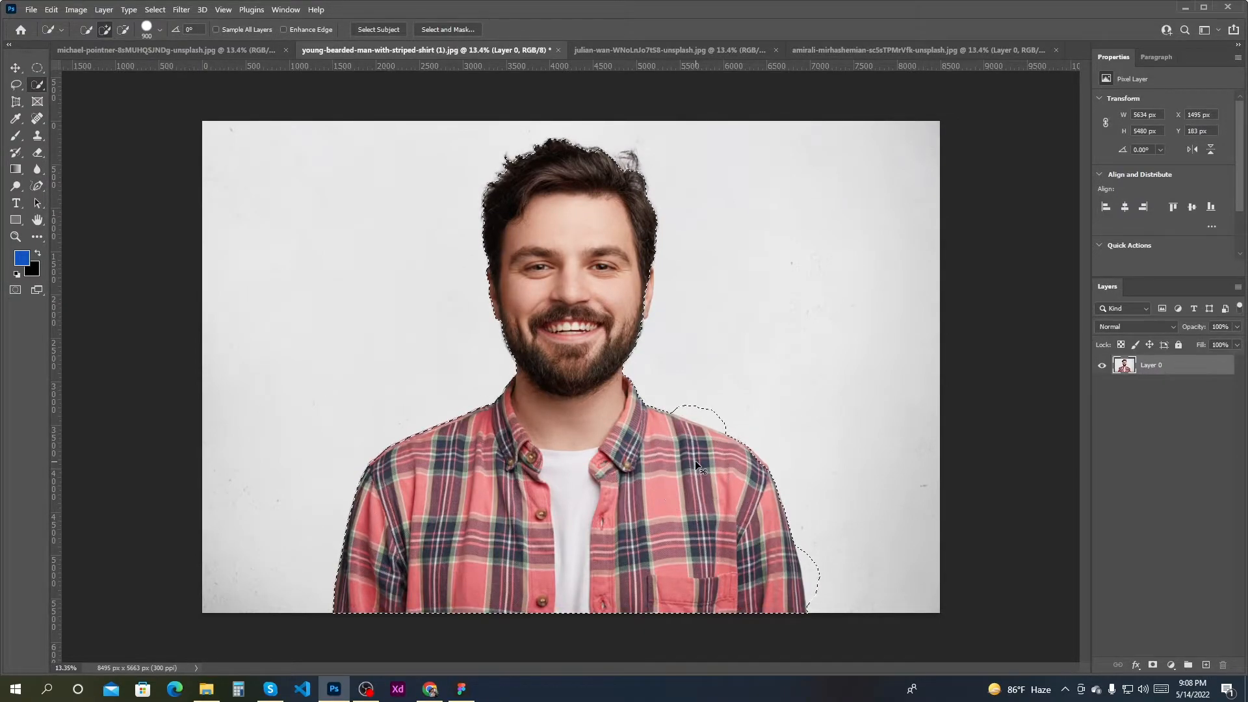
{"action": "left_click_drag", "start_coordinate": [705, 467], "coordinate": [712, 472]}
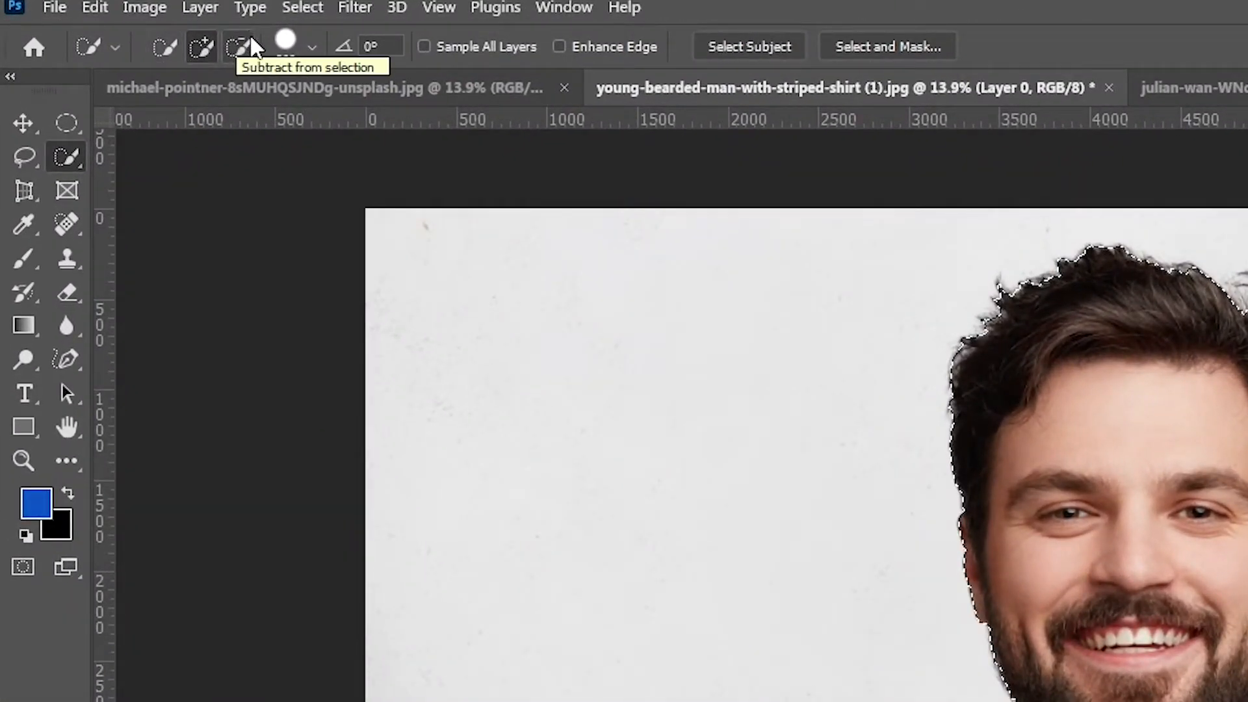
- Subtract the background bulge above the shirt's right-hand shoulder from the selection with the brush reduced to 400
{"action": "left_click", "coordinate": [251, 42]}
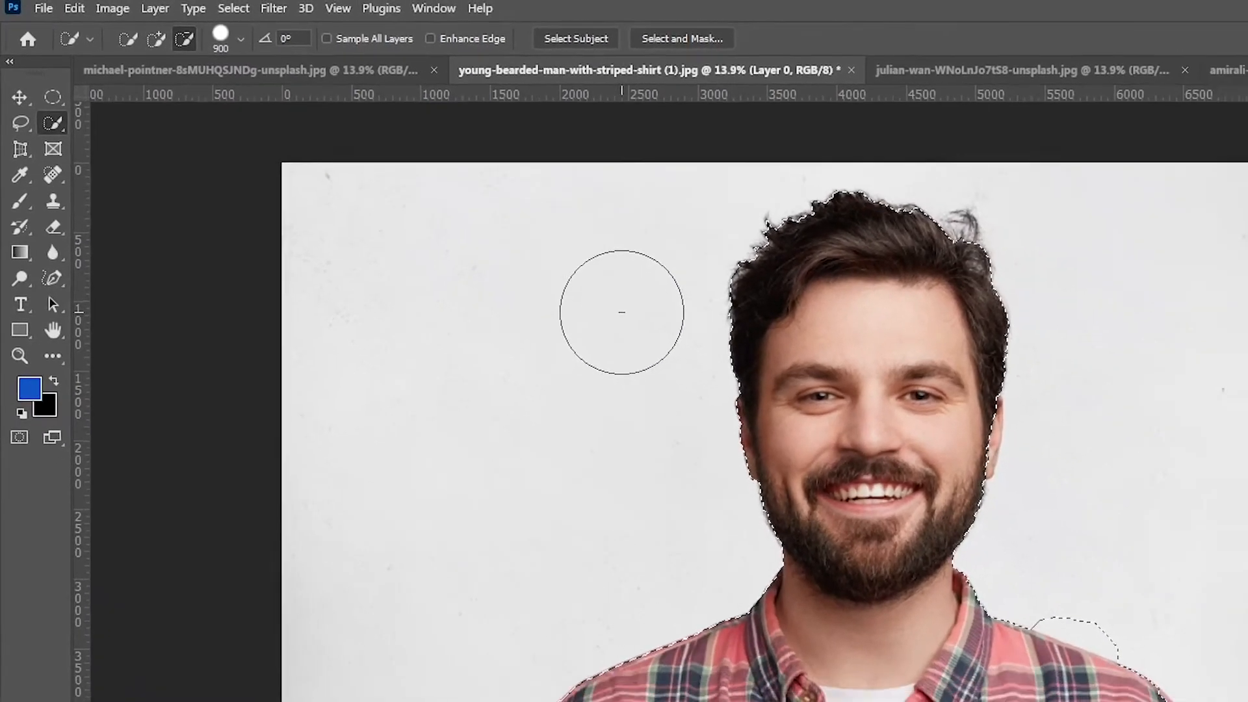
{"action": "scroll", "coordinate": [822, 479], "scroll_direction": "up", "scroll_amount": 6}
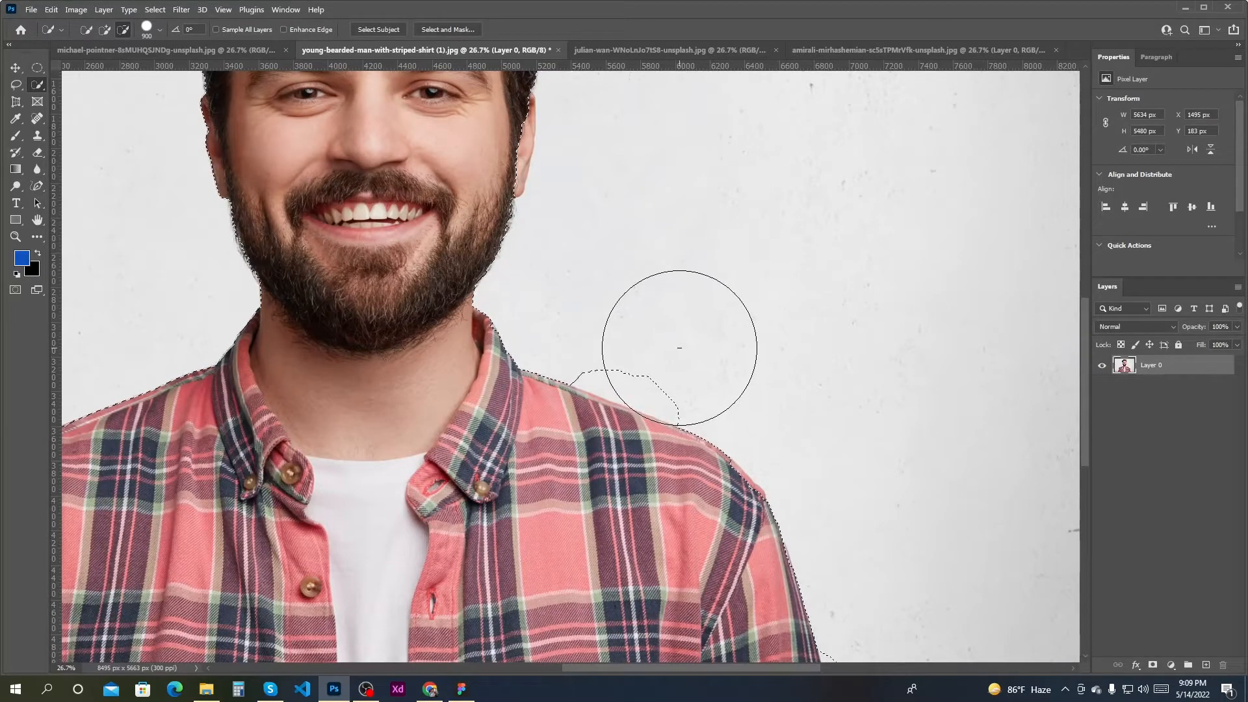
{"action": "key", "text": "bracketleft"}
{"action": "key", "text": "bracketleft"}
{"action": "key", "text": "bracketleft"}
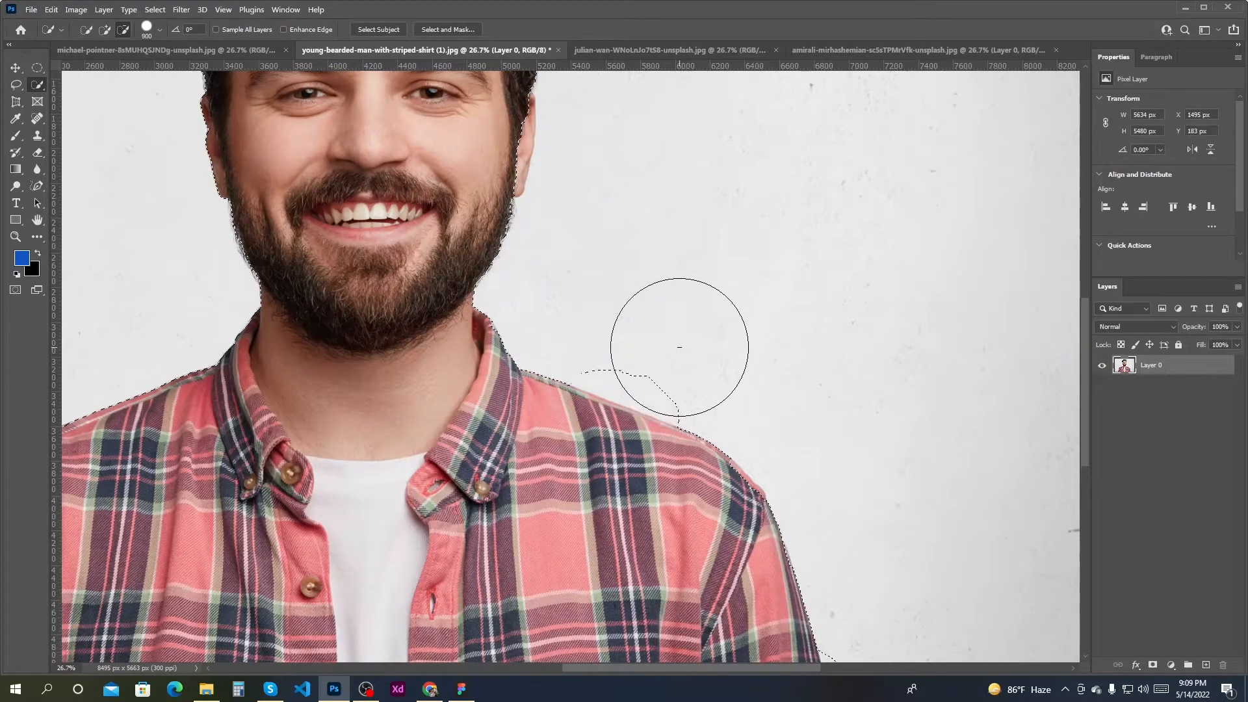
{"action": "key", "text": "bracketleft"}
{"action": "key", "text": "bracketleft"}
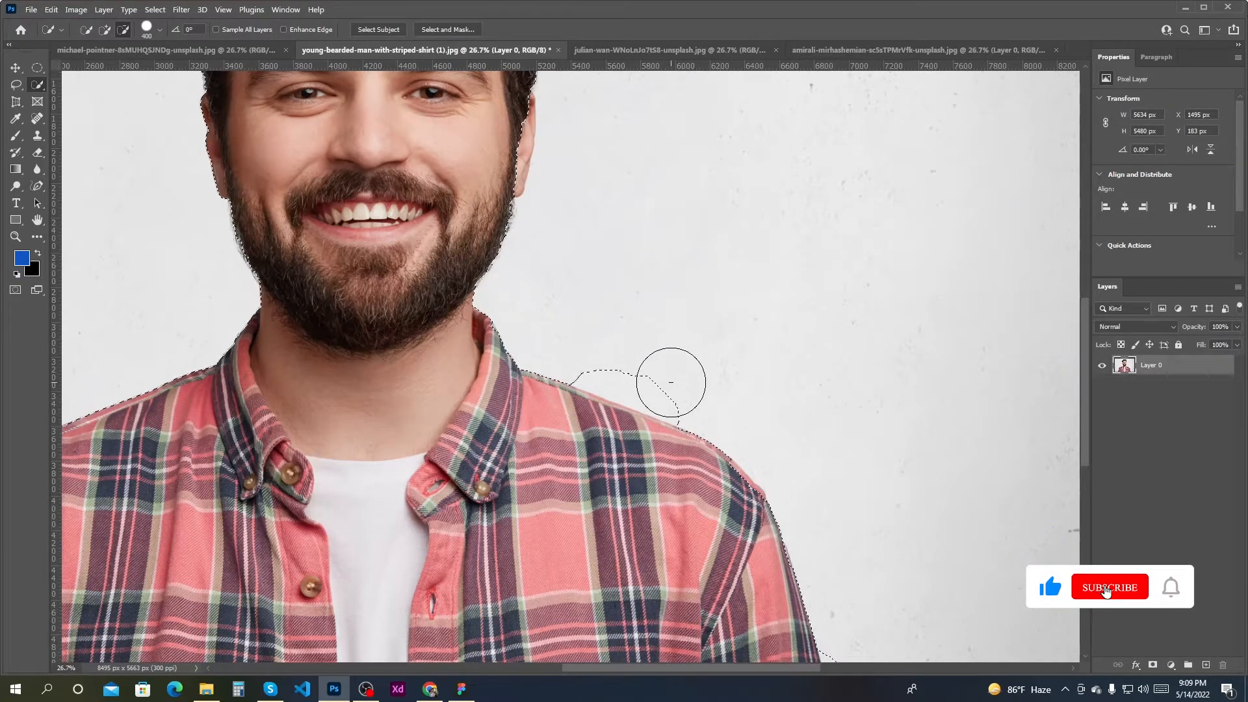
{"action": "left_click", "coordinate": [672, 385]}
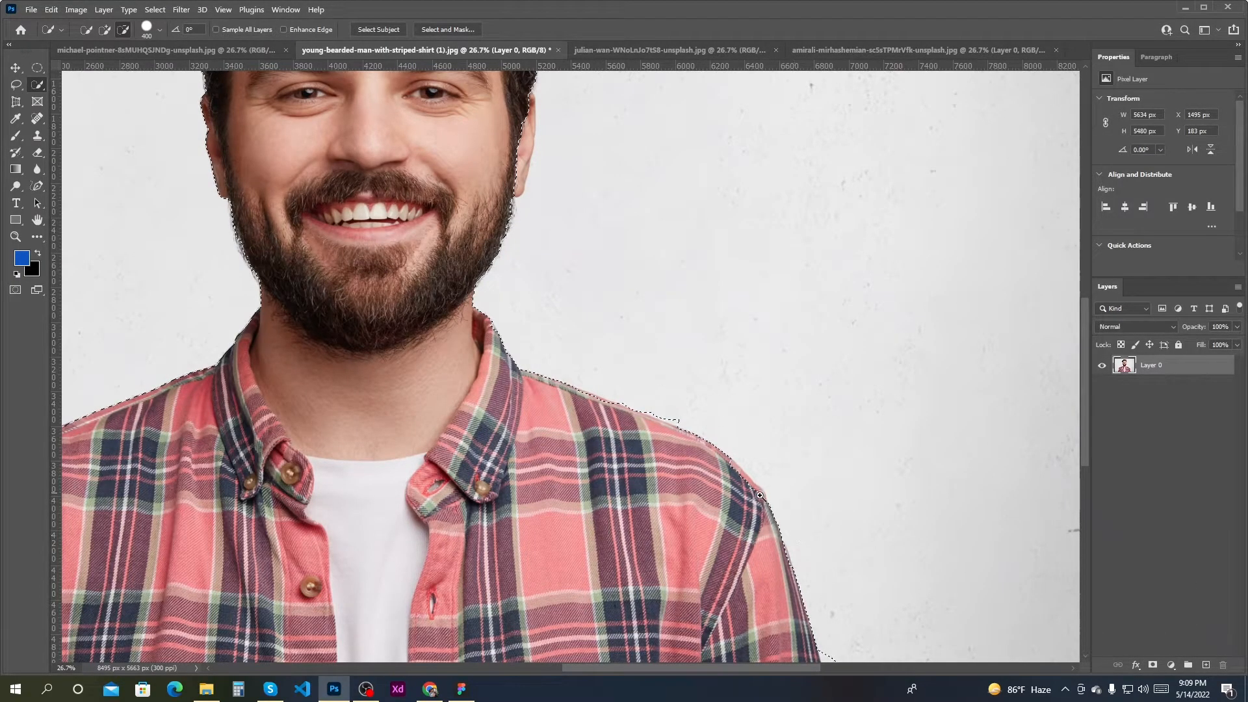
- Subtract the excess background beside the right-hand sleeve, down to the image's lower edge, from the selection
{"action": "left_click_drag", "start_coordinate": [755, 511], "coordinate": [705, 512]}
{"action": "mouse_move", "coordinate": [816, 575]}
{"action": "left_mouse_down"}
{"action": "mouse_move", "coordinate": [840, 576]}
{"action": "mouse_move", "coordinate": [724, 499]}
{"action": "mouse_move", "coordinate": [747, 508]}
{"action": "left_mouse_up"}
{"action": "scroll", "coordinate": [747, 510], "scroll_direction": "up", "scroll_amount": 3}
{"action": "left_click", "coordinate": [770, 471]}
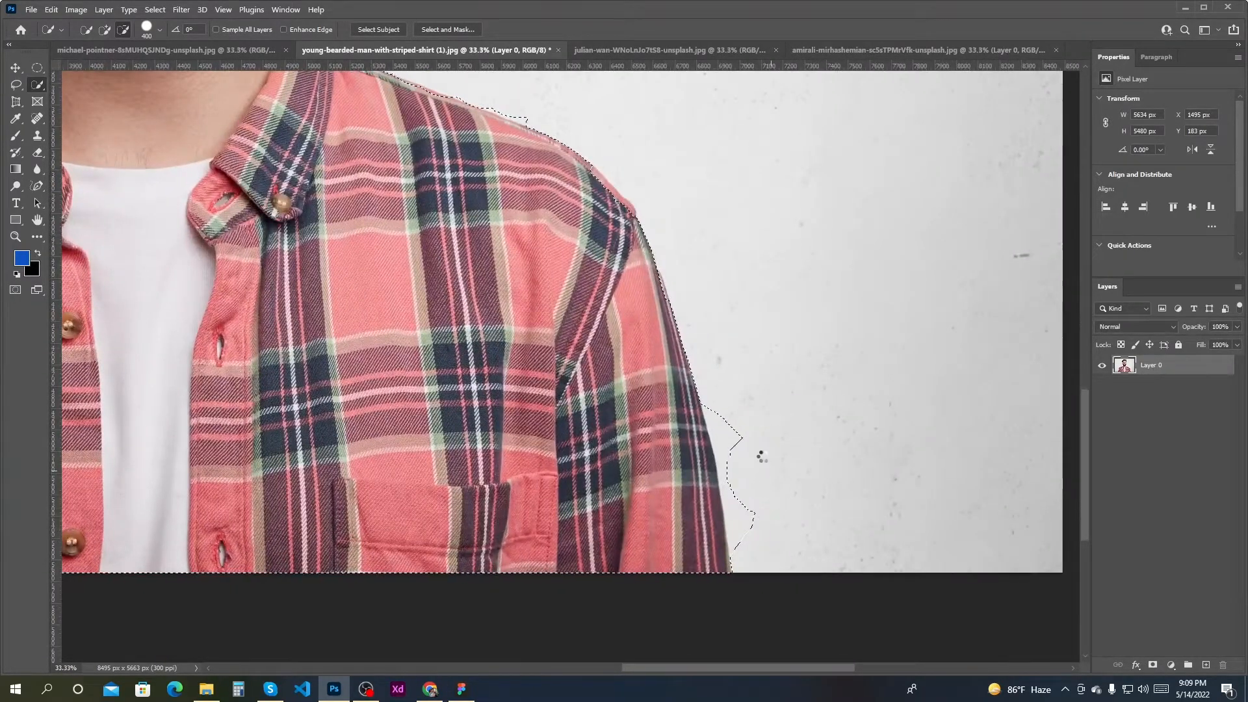
{"action": "left_click", "coordinate": [747, 412]}
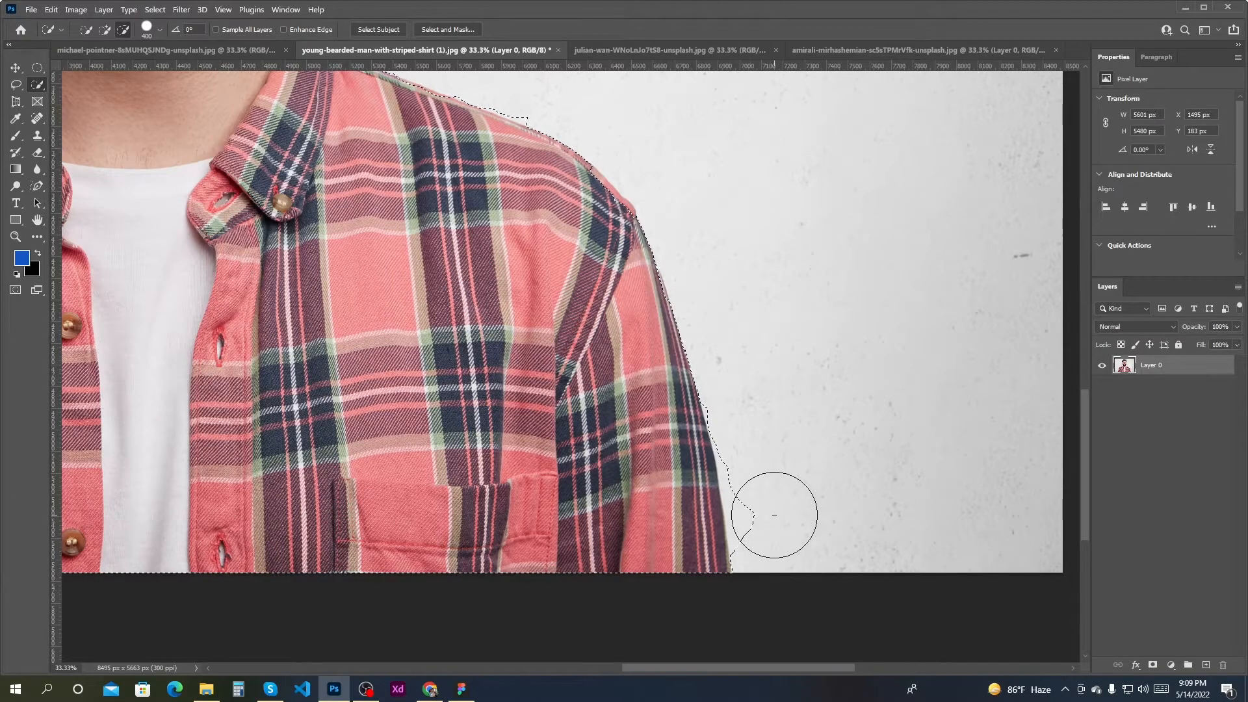
{"action": "left_click", "coordinate": [758, 474]}
{"action": "left_click", "coordinate": [758, 453]}
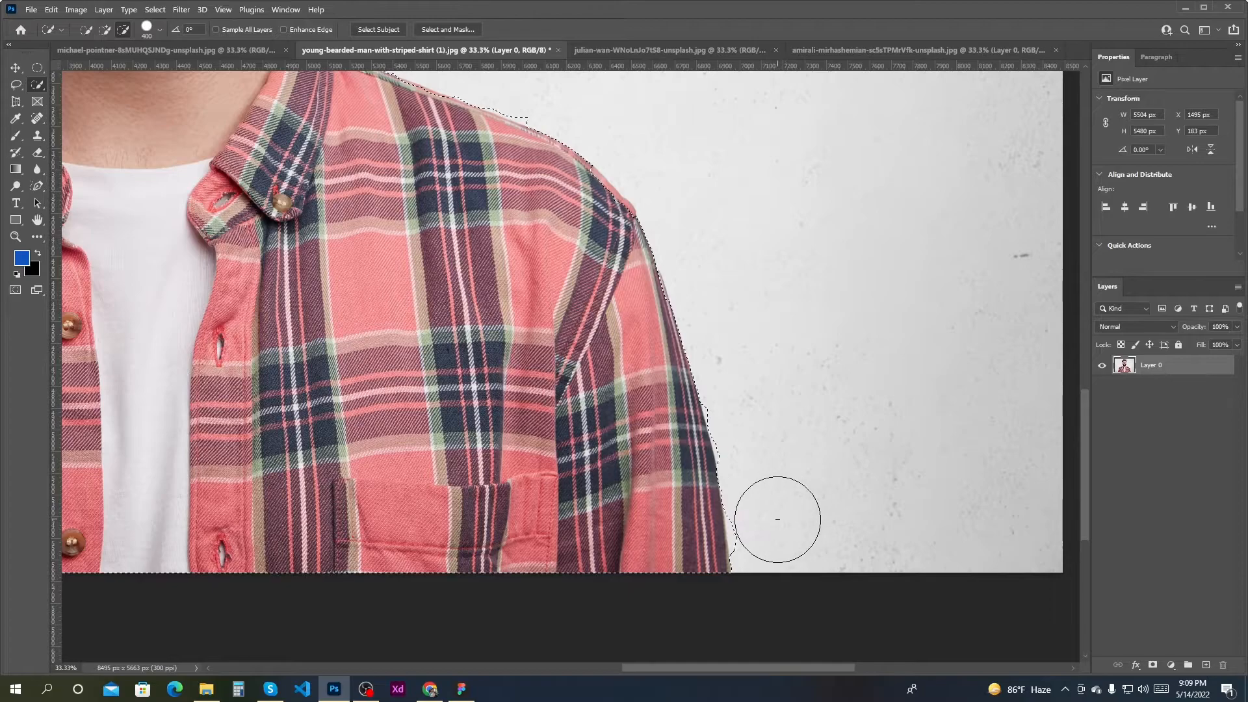
{"action": "left_click", "coordinate": [770, 521]}
{"action": "left_click_drag", "start_coordinate": [780, 529], "coordinate": [708, 470]}
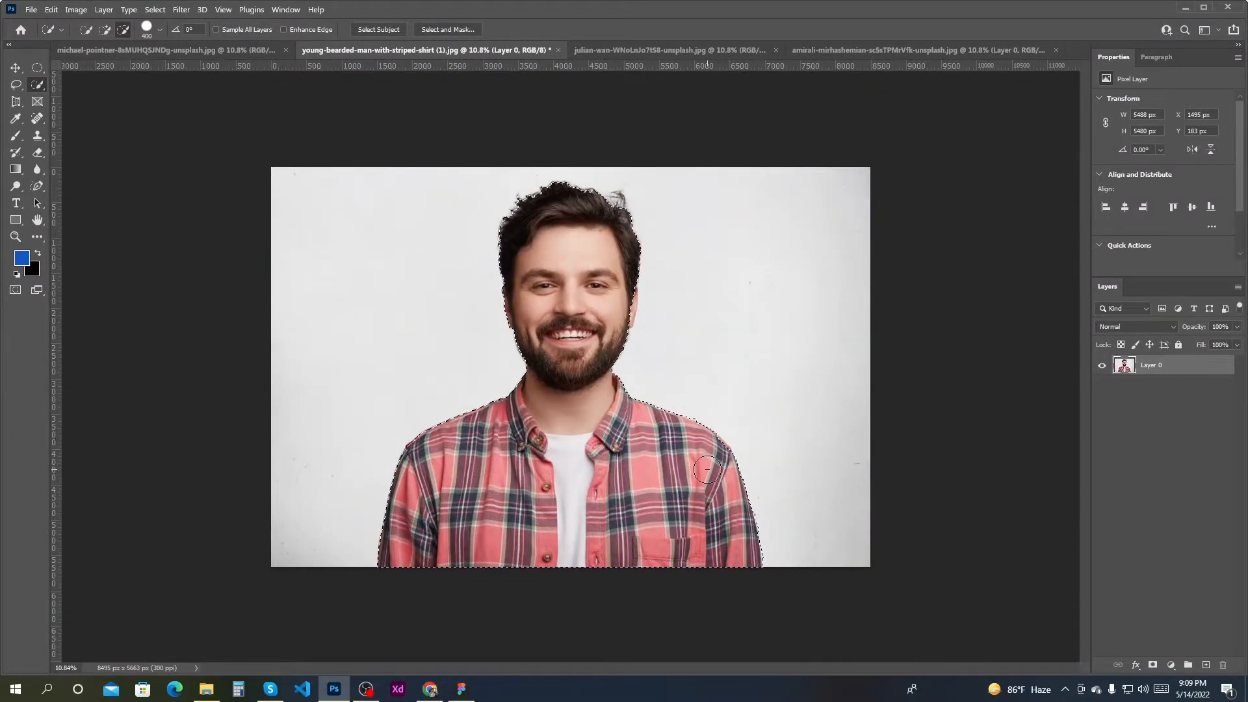
- Add the missed ear on the right-hand side of the man's face to the selection
{"action": "left_click_drag", "start_coordinate": [617, 307], "coordinate": [664, 364]}
{"action": "left_click", "coordinate": [629, 309]}
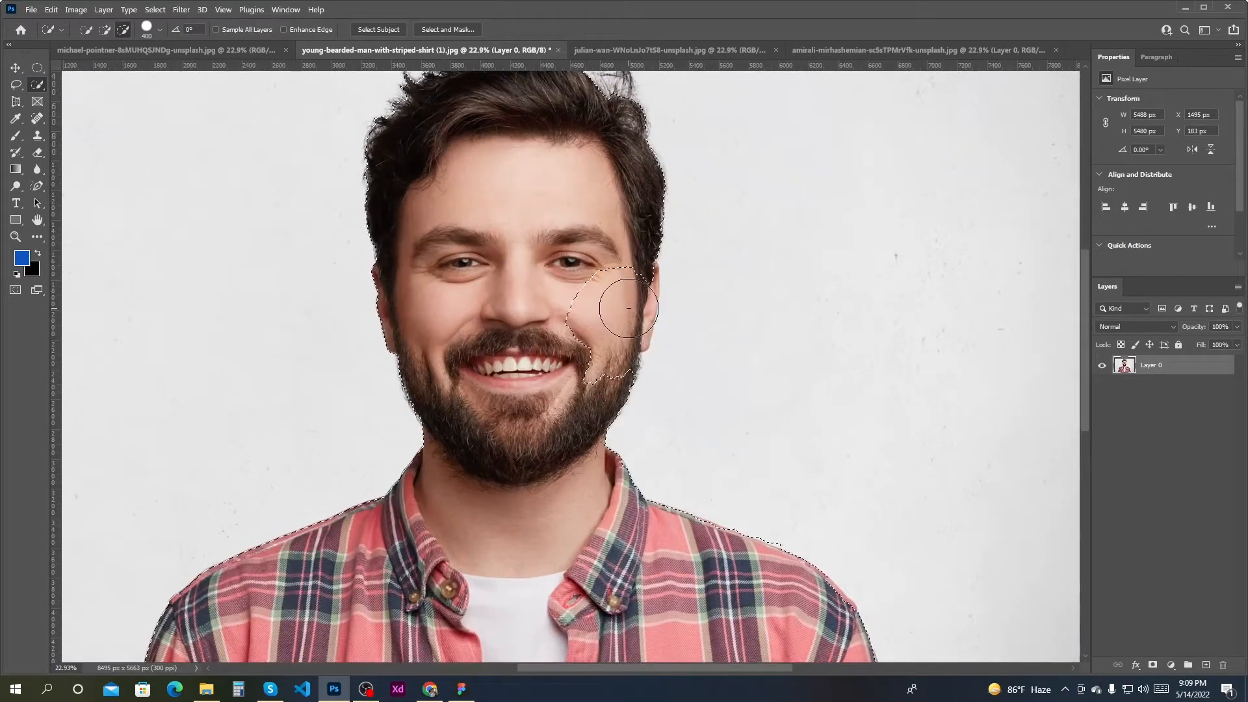
{"action": "key", "text": "ctrl+z"}
{"action": "left_click", "coordinate": [104, 30]}
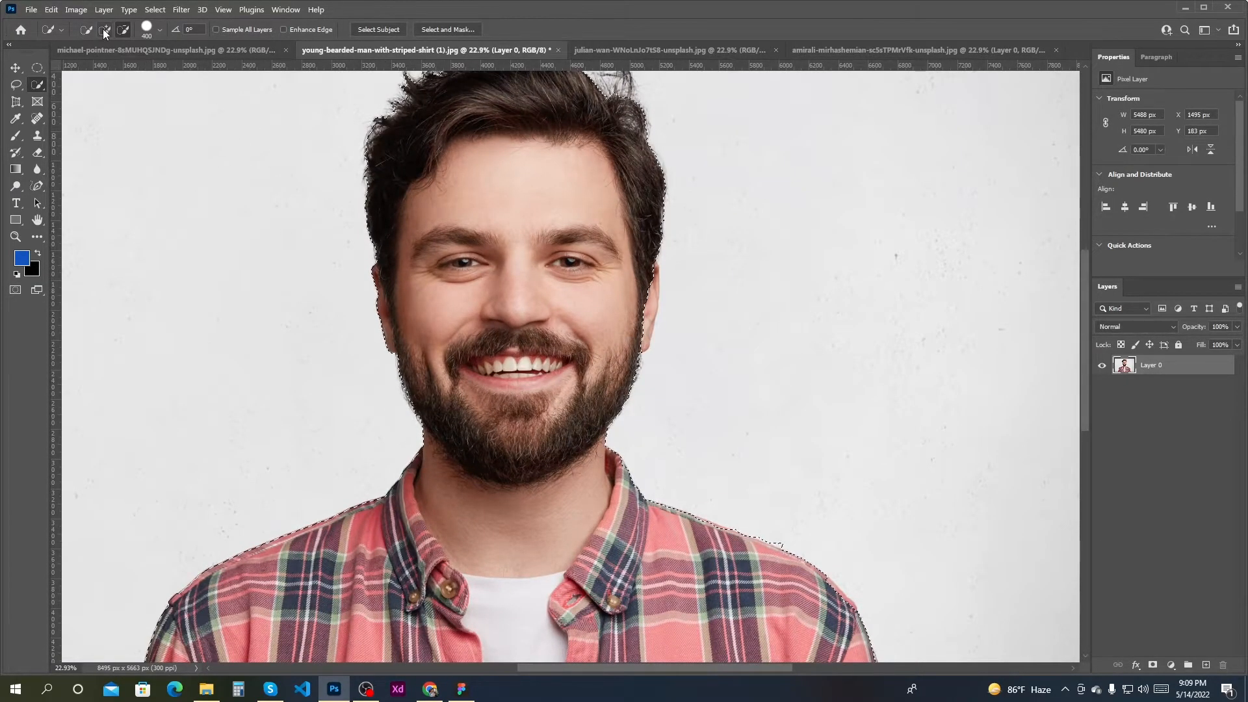
{"action": "left_click_drag", "start_coordinate": [610, 315], "coordinate": [629, 312]}
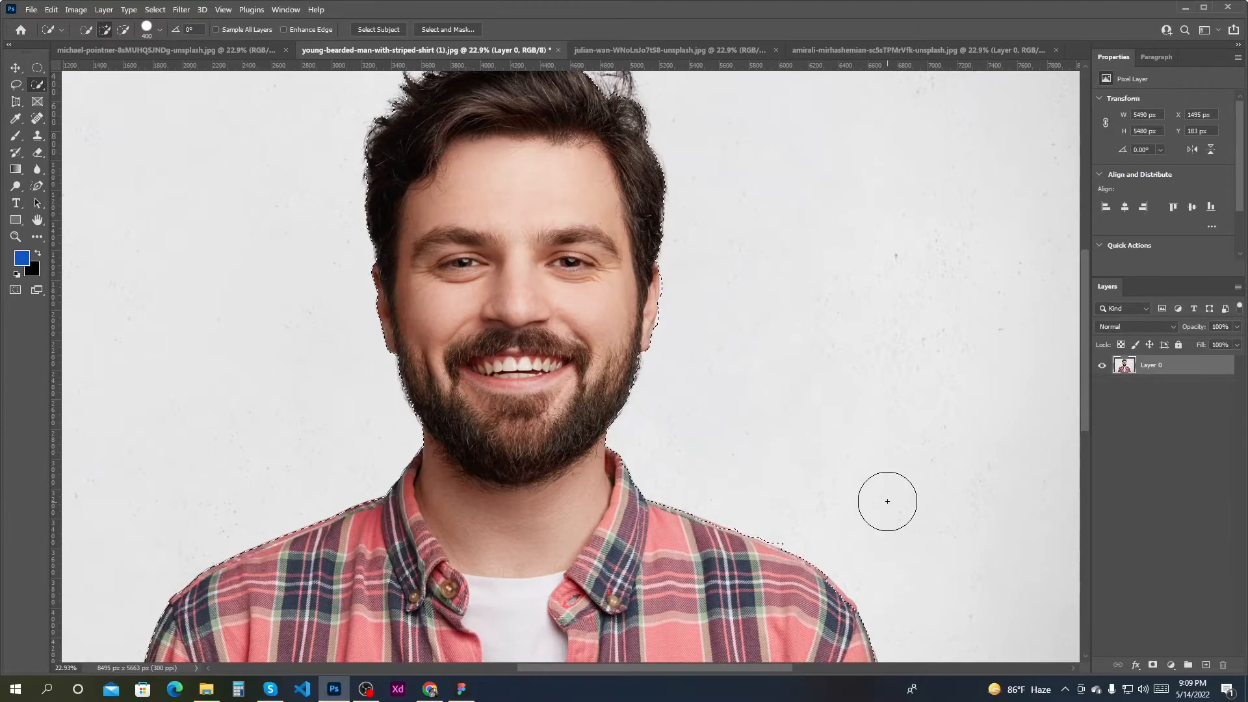
- Remove the background around the man by masking Layer 0 with the selection and applying the mask permanently
{"action": "left_click", "coordinate": [1153, 666]}
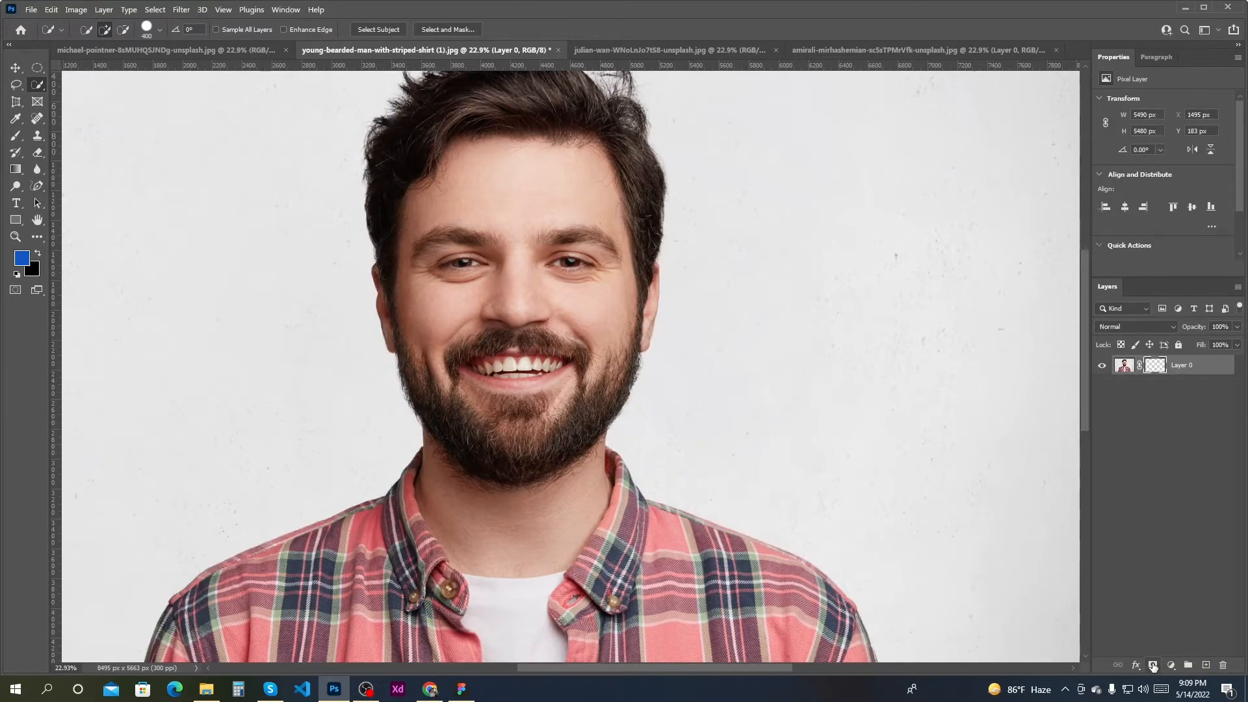
{"action": "left_click_drag", "start_coordinate": [730, 438], "coordinate": [690, 434]}
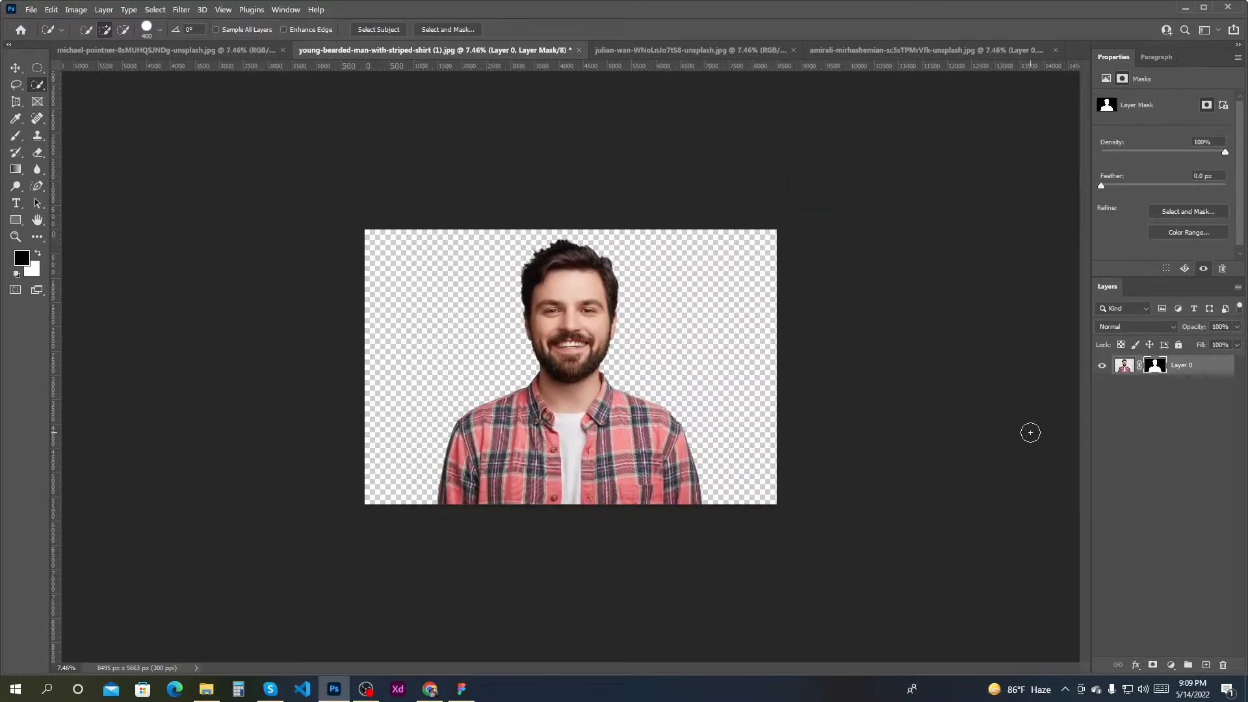
{"action": "right_click", "coordinate": [1156, 368]}
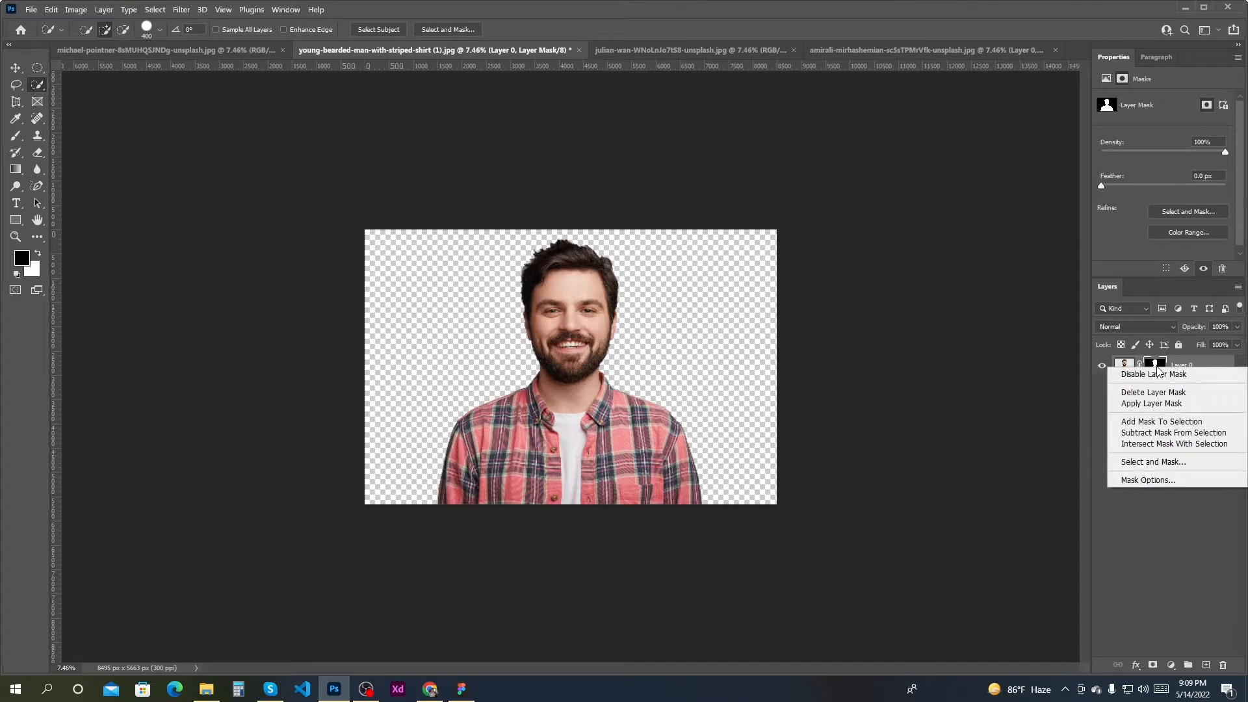
{"action": "left_click", "coordinate": [1147, 404]}
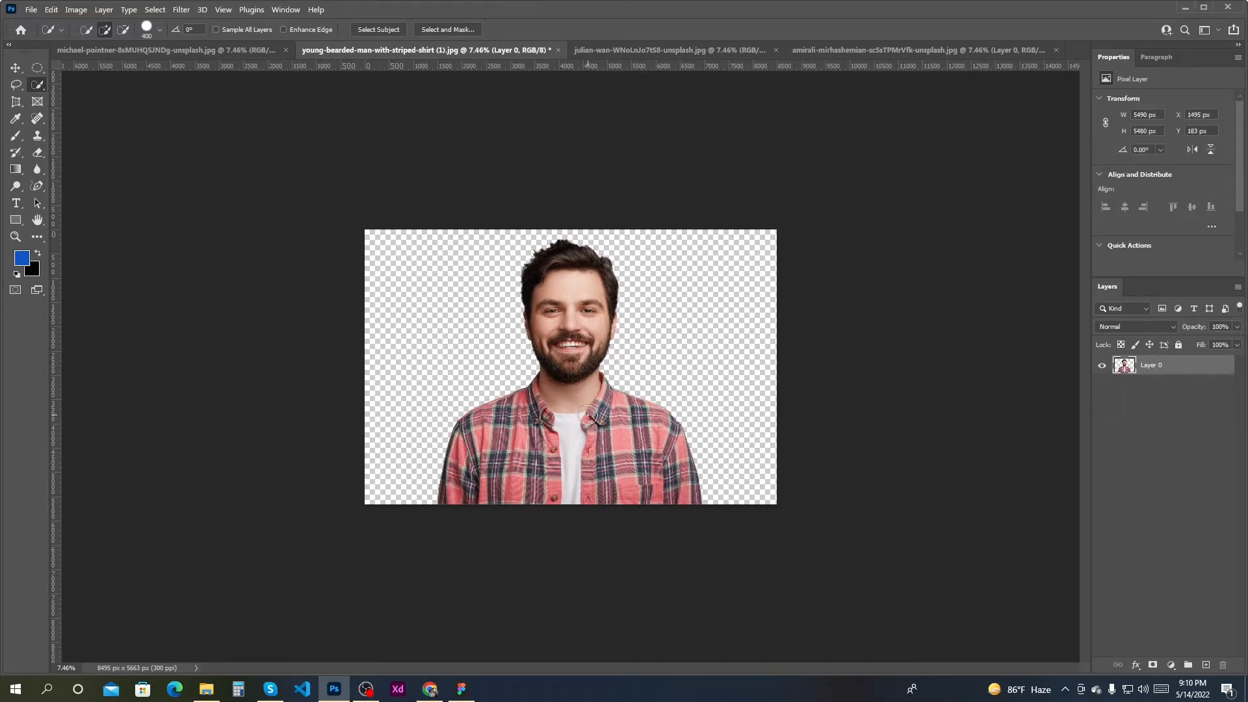
- Reposition the cut-out man on the transparent canvas with the Move tool, to about X 1411 px and Y 92 px
{"action": "left_click", "coordinate": [15, 68]}
{"action": "left_click_drag", "start_coordinate": [545, 400], "coordinate": [548, 381]}
{"action": "left_click_drag", "start_coordinate": [606, 412], "coordinate": [639, 417]}
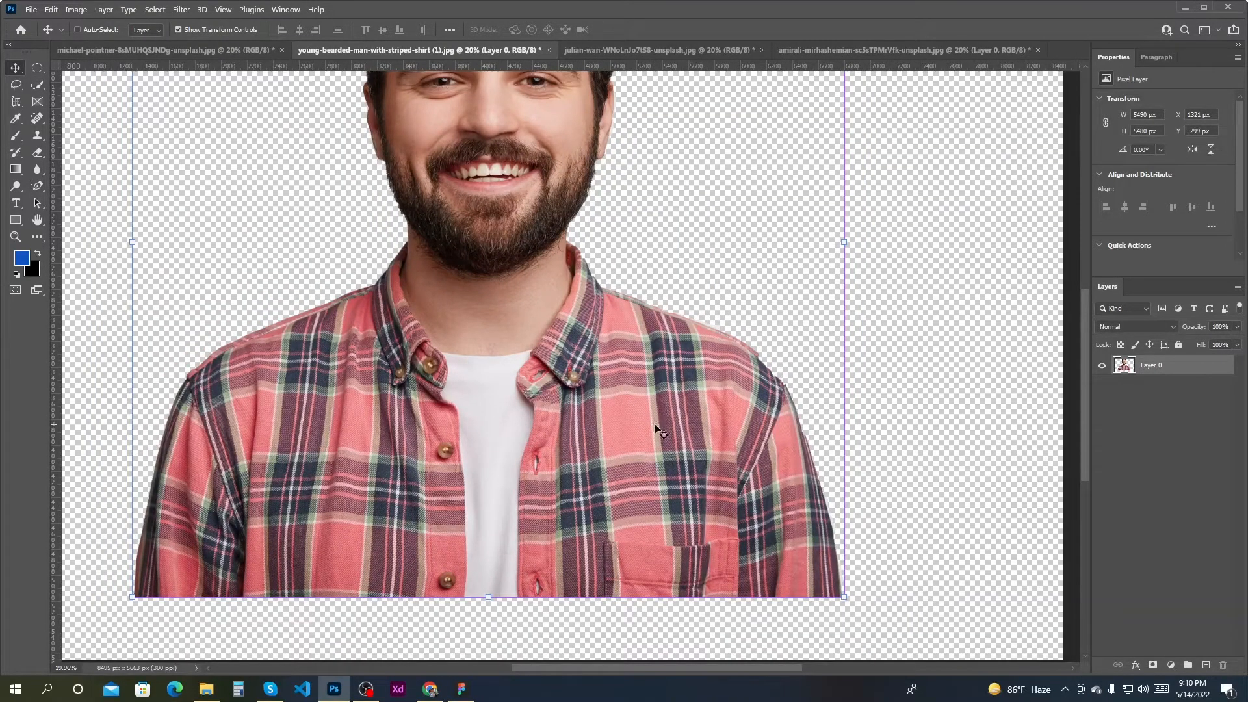
{"action": "left_click_drag", "start_coordinate": [718, 457], "coordinate": [679, 450]}
{"action": "left_click_drag", "start_coordinate": [612, 432], "coordinate": [618, 454]}
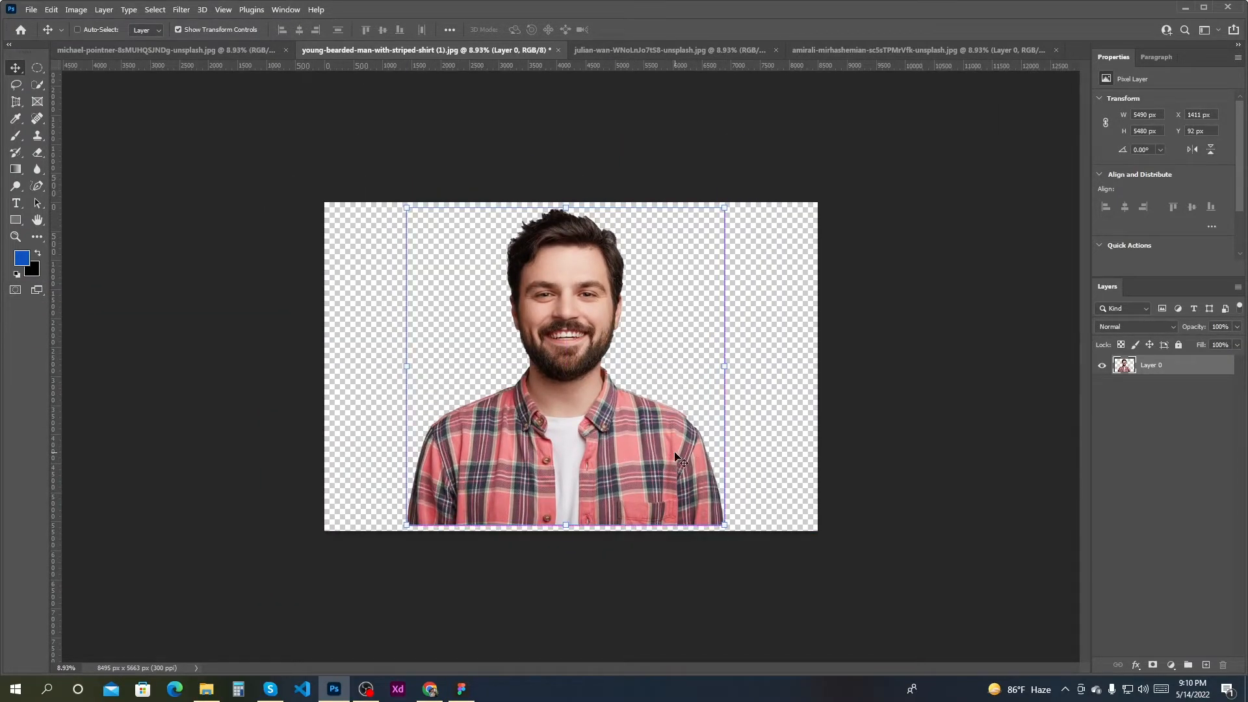
- Copy the cut-out man in the striped shirt and paste him into the forest photo
{"action": "key", "text": "ctrl"}
{"action": "left_click", "coordinate": [199, 51]}
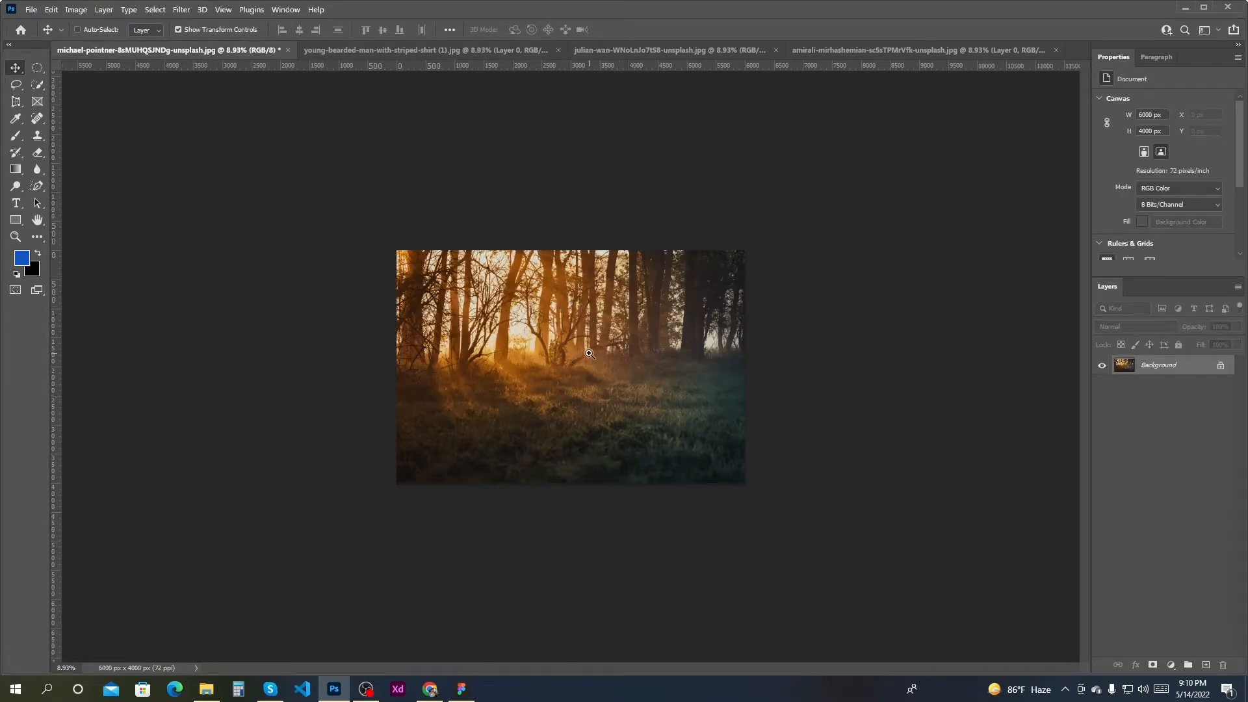
{"action": "scroll", "coordinate": [633, 390], "scroll_direction": "up", "scroll_amount": 4}
{"action": "key", "text": "ctrl+v"}
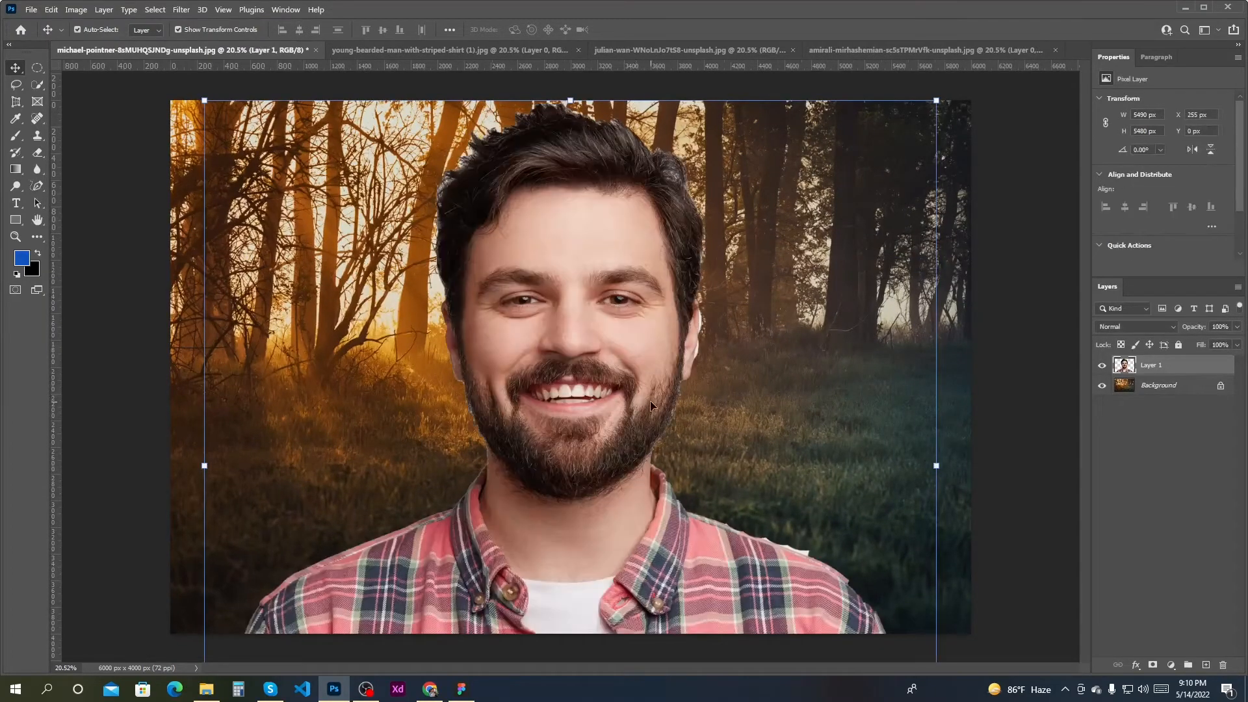
- Scale the pasted man to about 54% and place him horizontally centred, just above the forest photo's lower edge
{"action": "scroll", "coordinate": [719, 386], "scroll_direction": "down", "scroll_amount": 2}
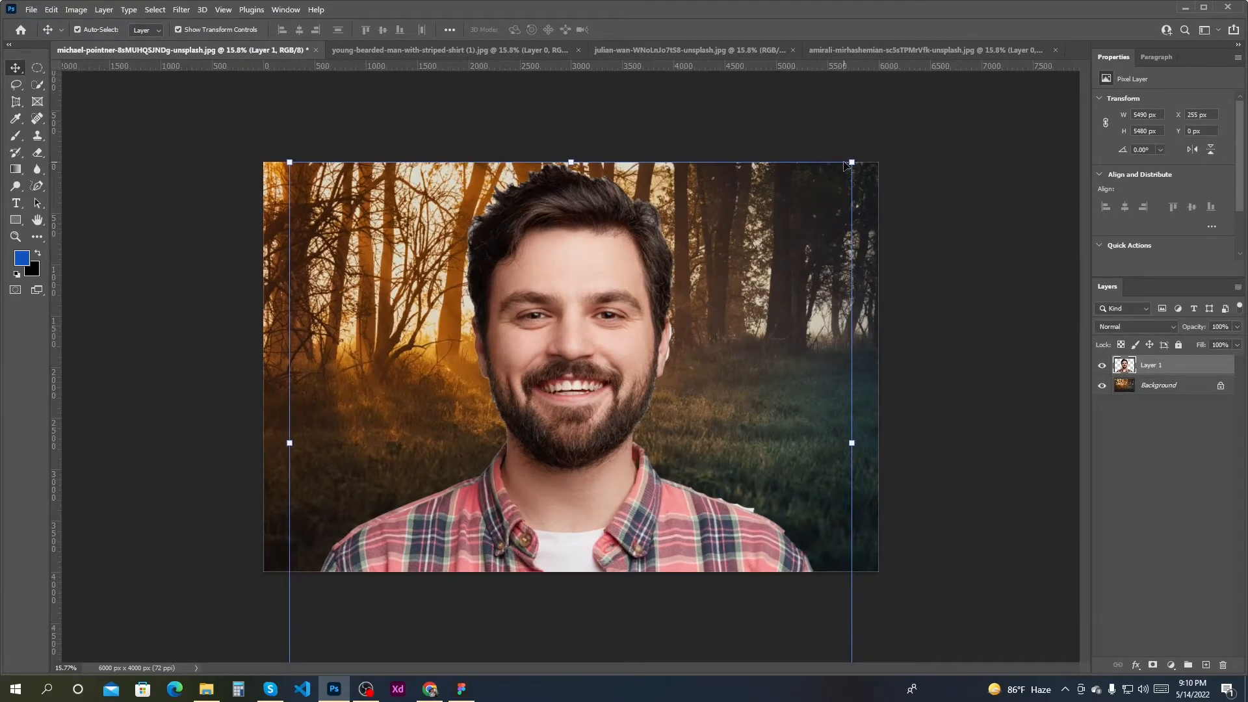
{"action": "left_click_drag", "start_coordinate": [852, 162], "coordinate": [722, 286]}
{"action": "left_click_drag", "start_coordinate": [599, 446], "coordinate": [599, 403]}
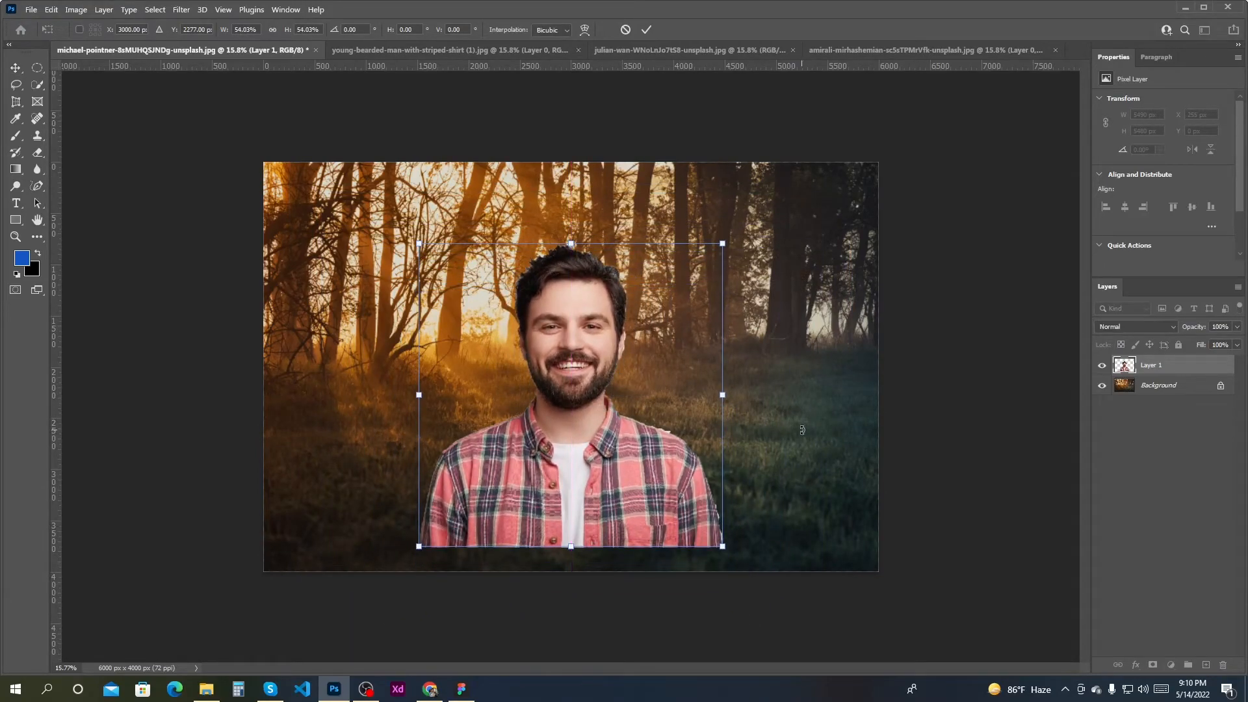
{"action": "left_click", "coordinate": [645, 31]}
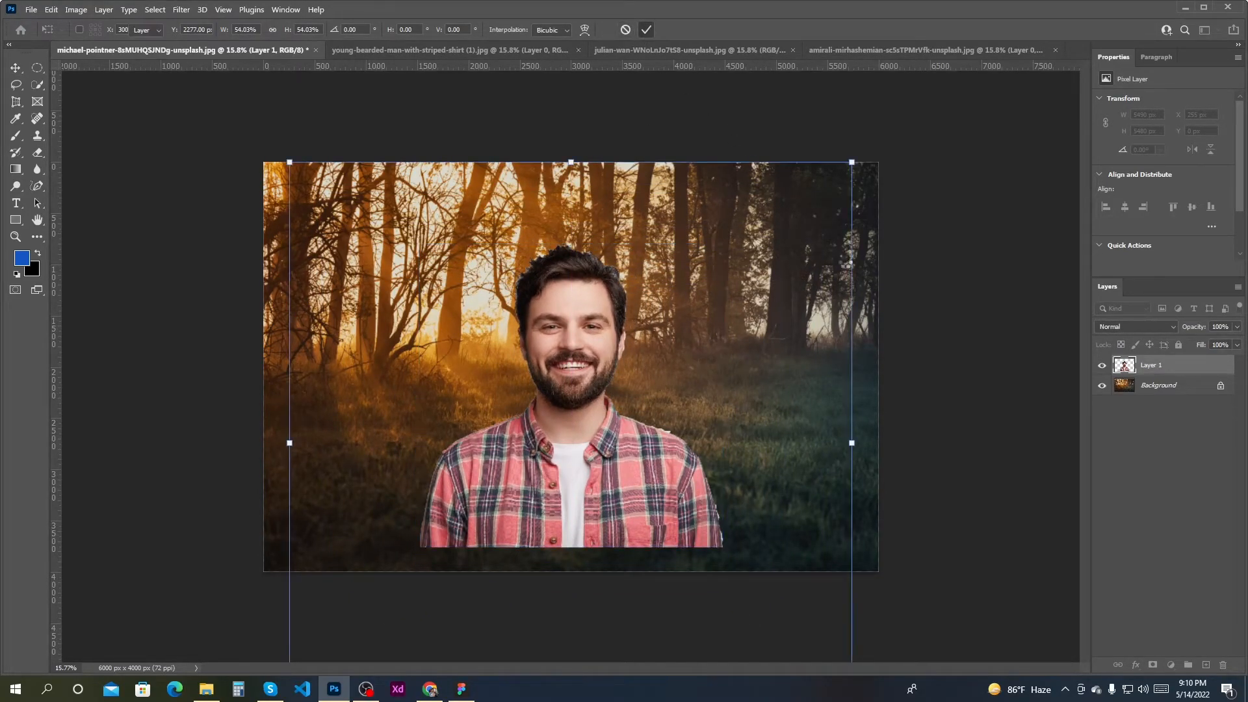
{"action": "left_click", "coordinate": [892, 277]}
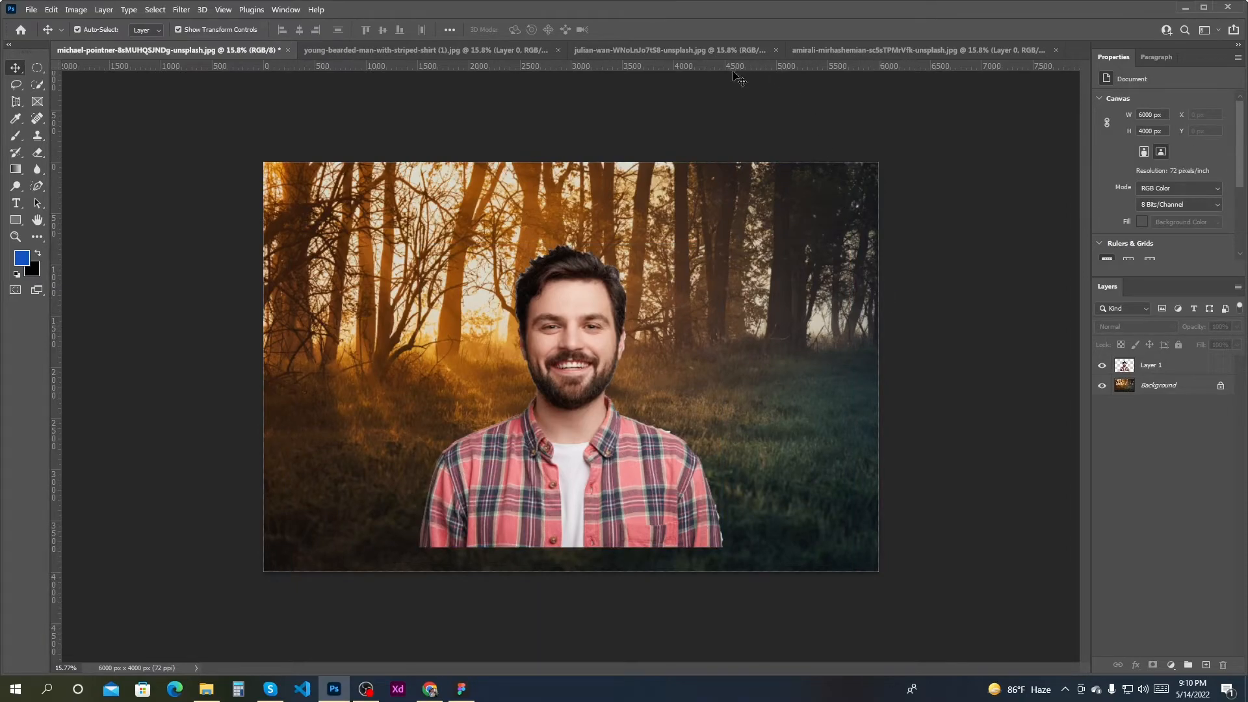
- Select the grey backdrop around the man in the dark blue sweater with the Magic Wand tool
{"action": "left_click", "coordinate": [37, 84]}
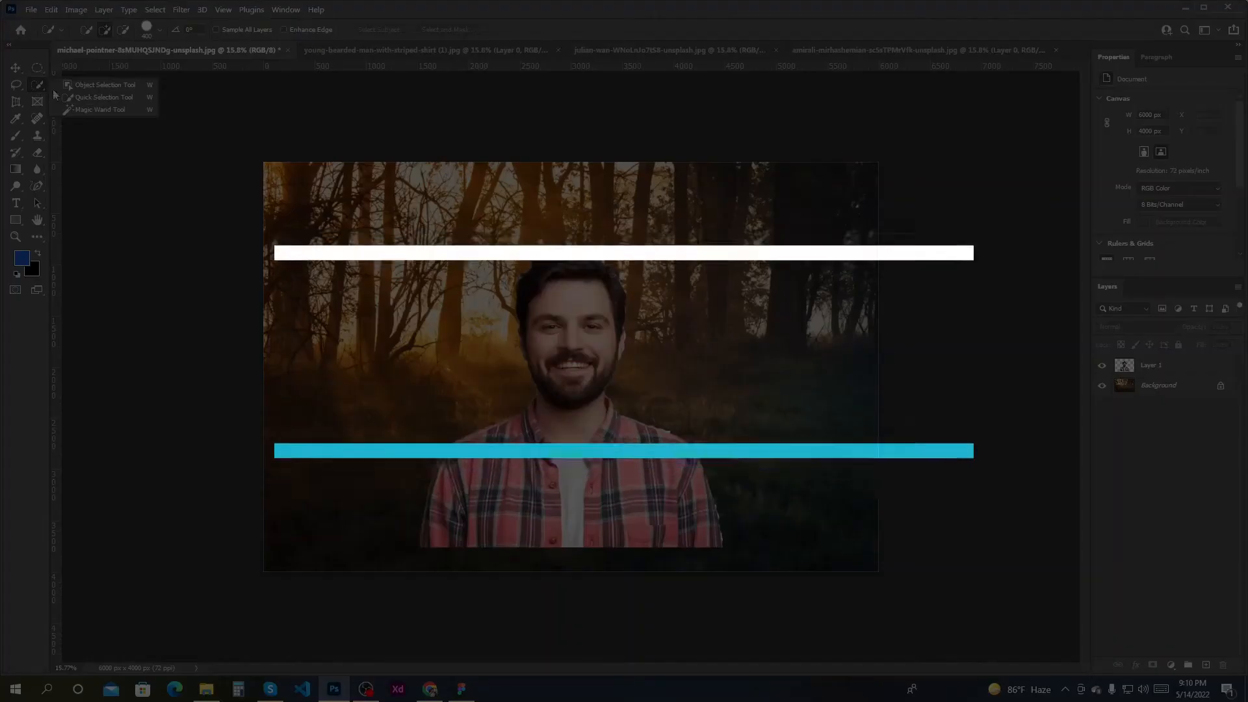
{"action": "left_click", "coordinate": [91, 109]}
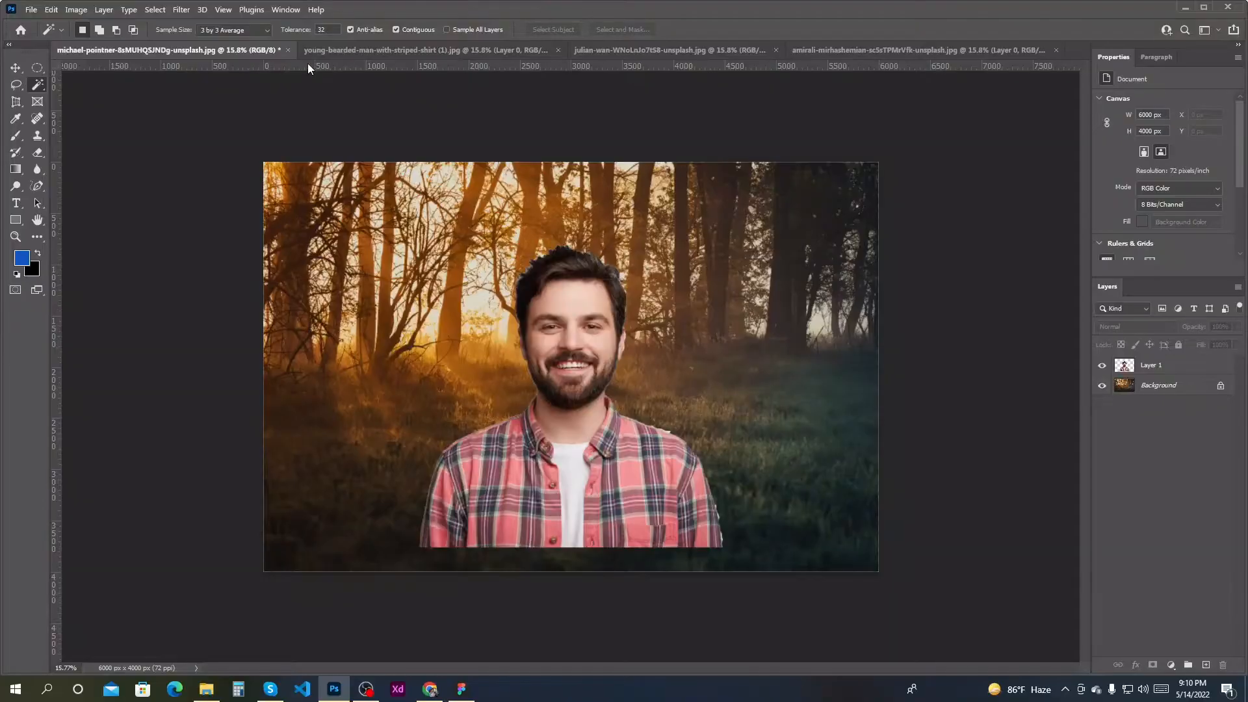
{"action": "left_click", "coordinate": [353, 50]}
{"action": "left_click", "coordinate": [712, 49]}
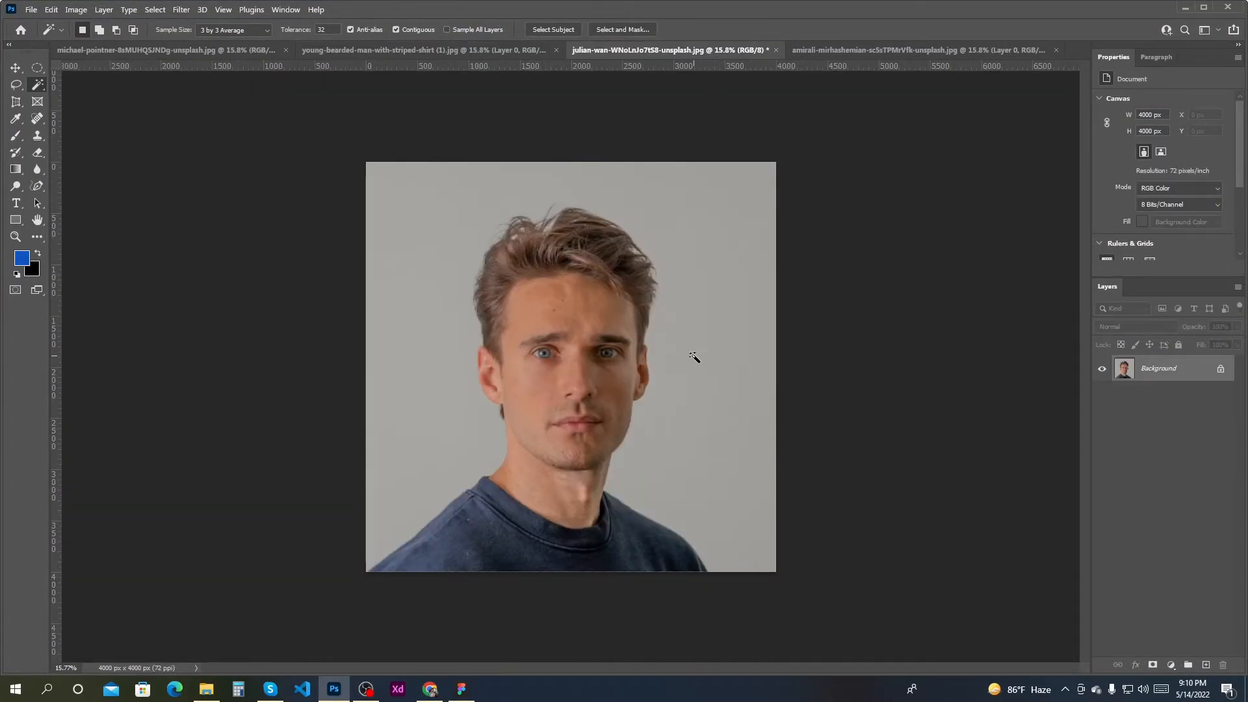
{"action": "scroll", "coordinate": [604, 349], "scroll_direction": "up", "scroll_amount": 1}
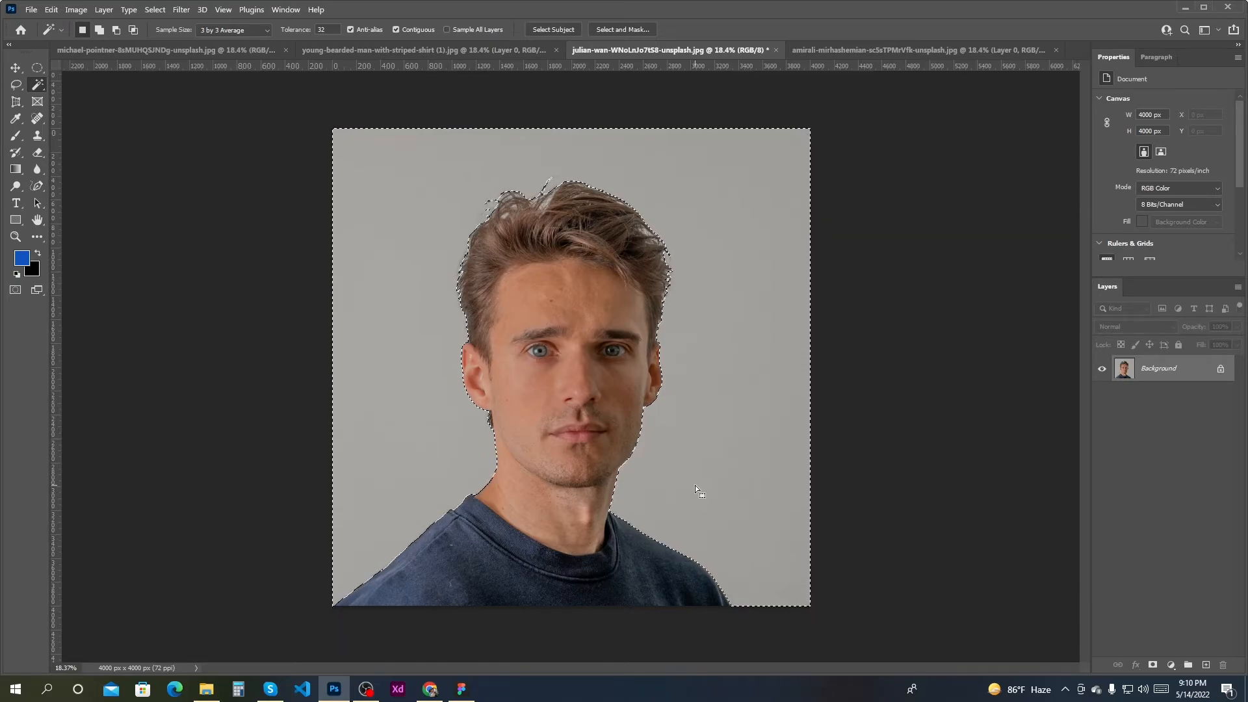
- Unlock the portrait's background layer and fill the selected backdrop with the blue foreground colour 1258c0
{"action": "left_click", "coordinate": [1220, 368]}
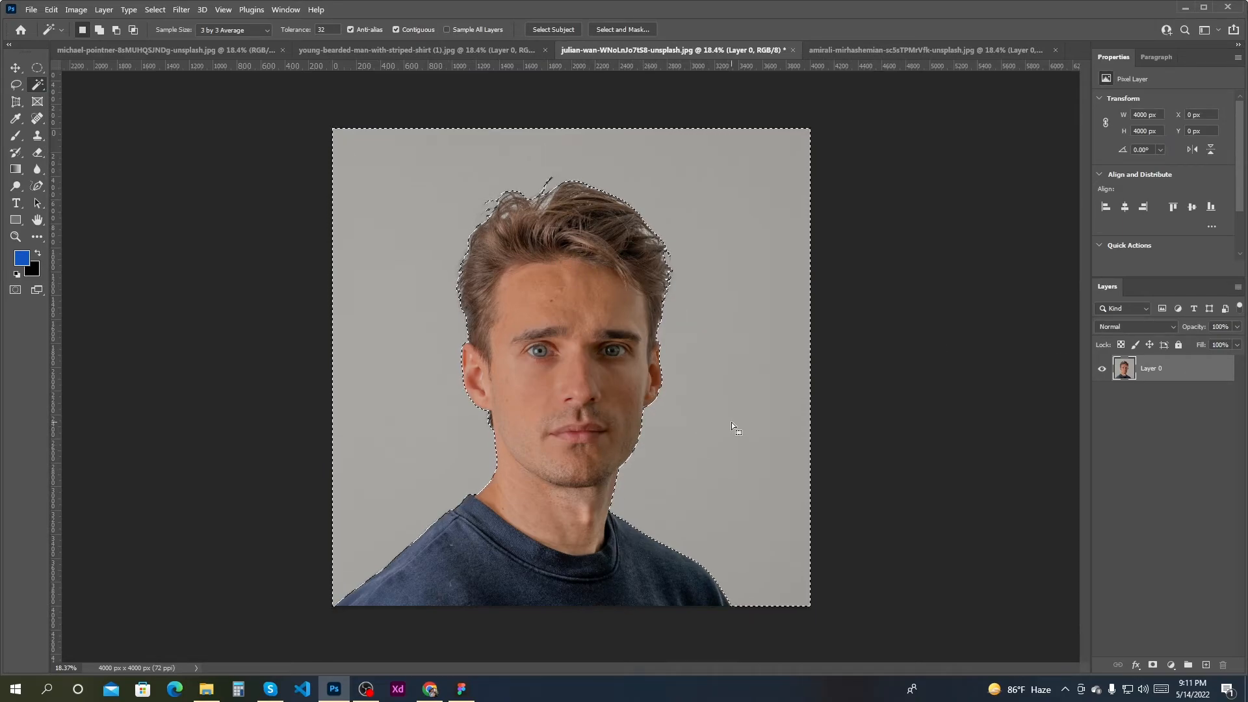
{"action": "left_click", "coordinate": [27, 257]}
{"action": "mouse_move", "coordinate": [777, 209]}
{"action": "left_mouse_down"}
{"action": "mouse_move", "coordinate": [791, 158]}
{"action": "mouse_move", "coordinate": [808, 147]}
{"action": "left_mouse_up"}
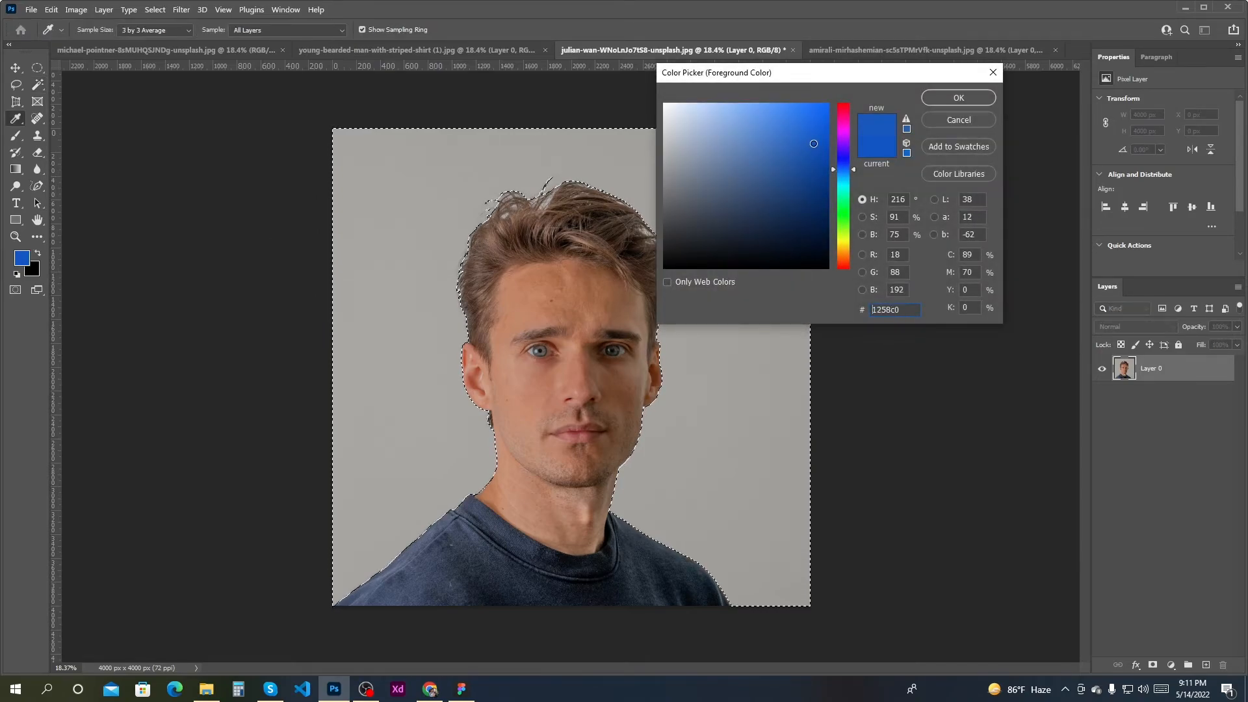
{"action": "left_click", "coordinate": [965, 96]}
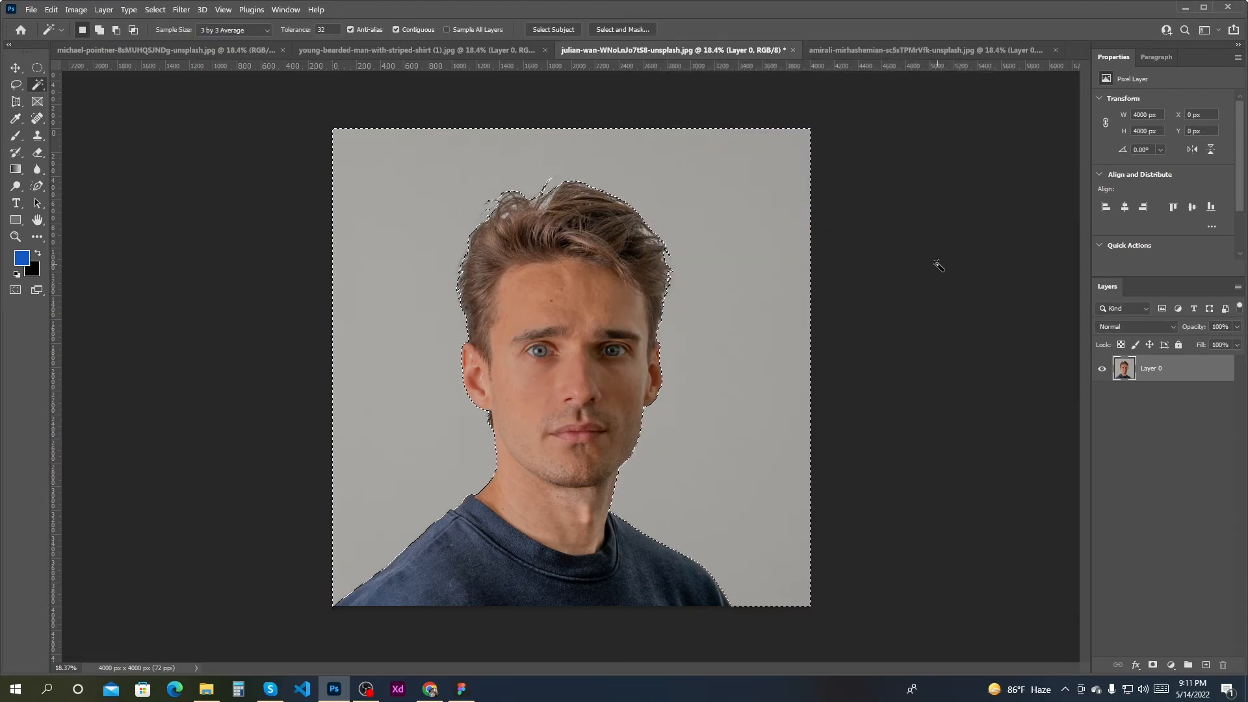
{"action": "key", "text": "alt+BackSpace"}
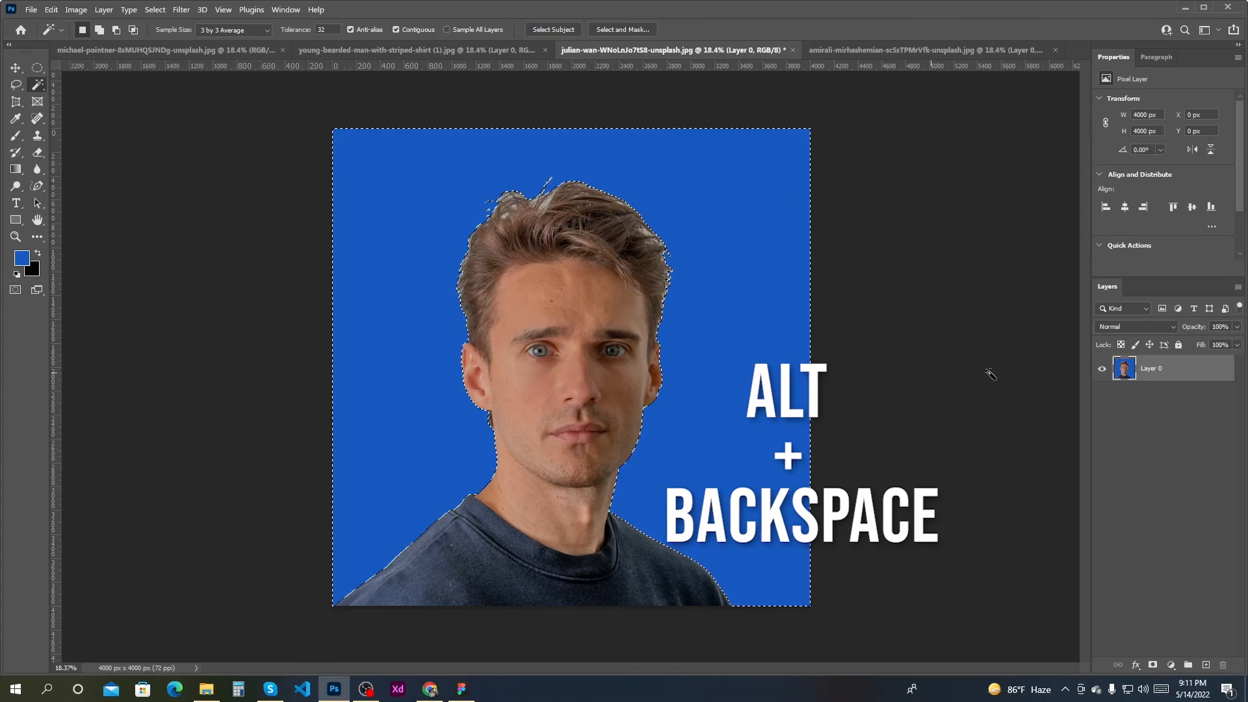
- Clear the backdrop selection and deselect the portrait layer
{"action": "left_click", "coordinate": [15, 68]}
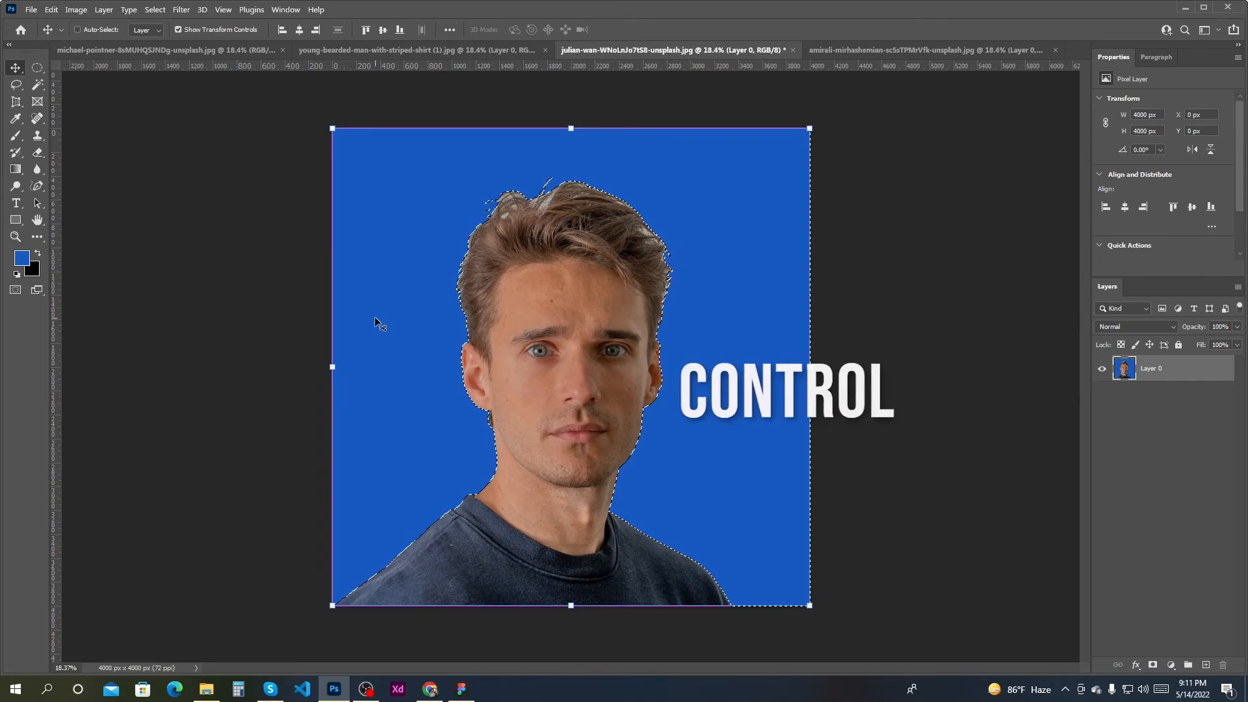
{"action": "key", "text": "ctrl+d"}
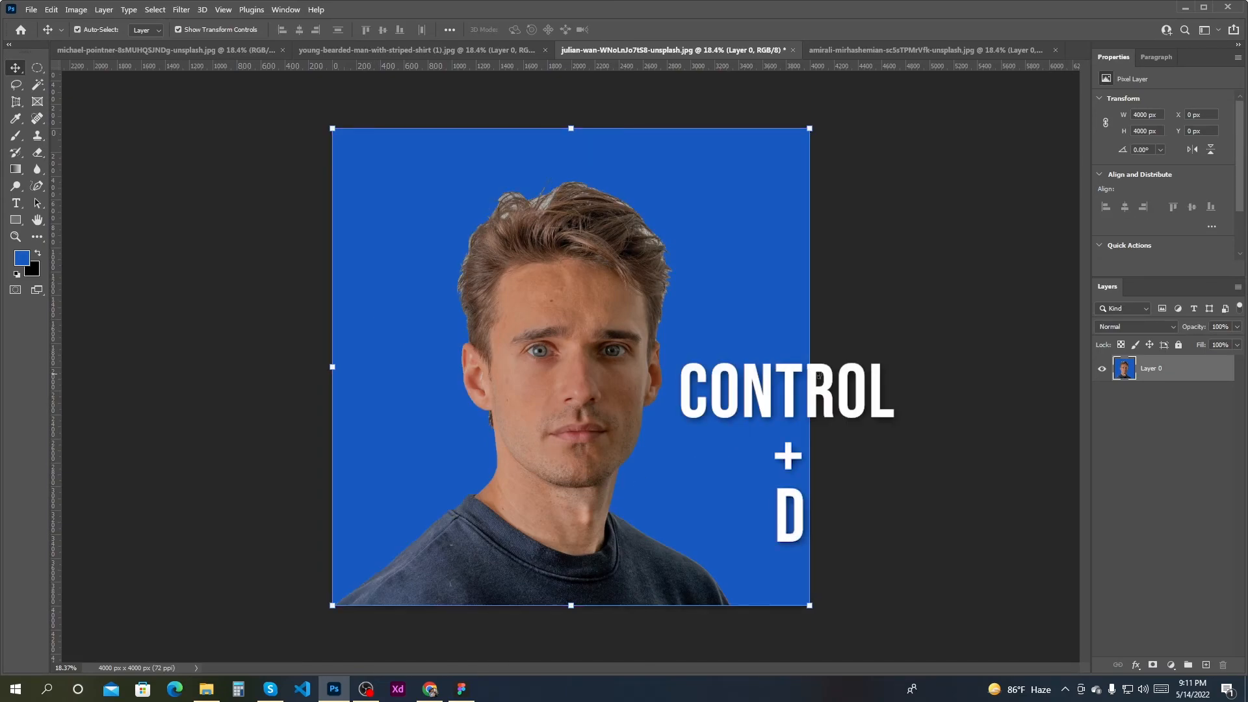
{"action": "left_click", "coordinate": [916, 363]}
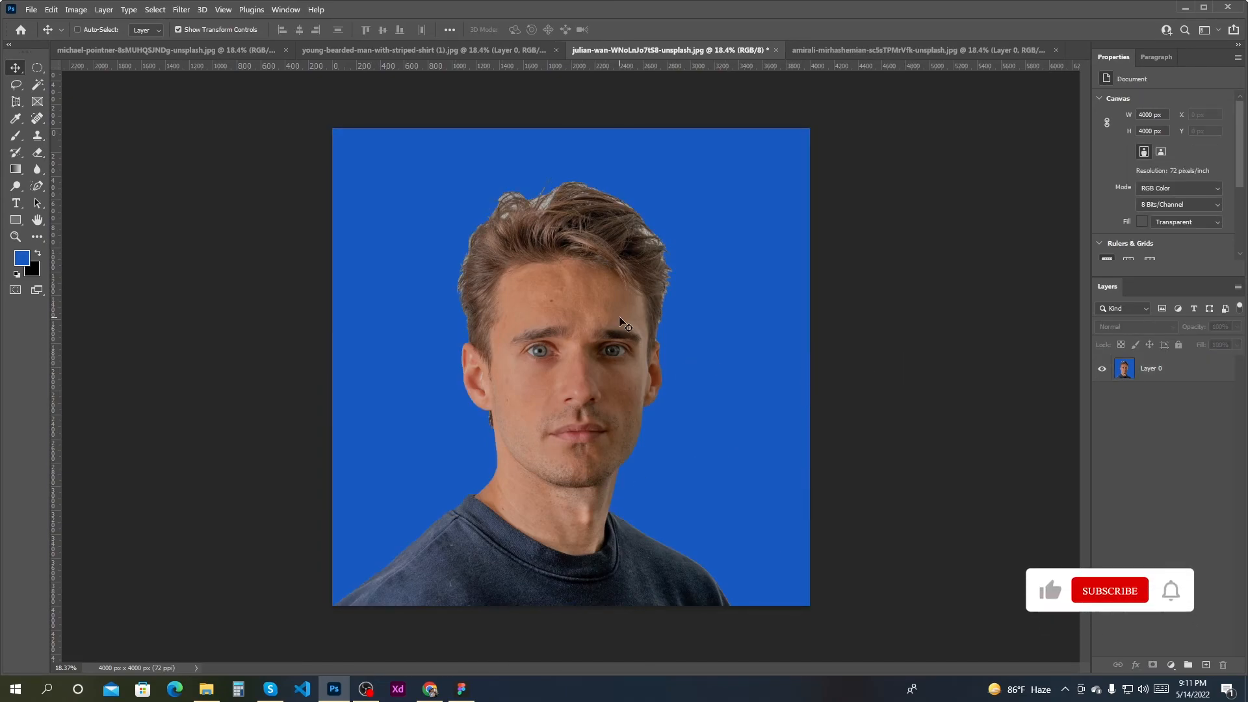
- Switch back to the Magic Wand tool in the blue-backdrop portrait
{"action": "left_click_drag", "start_coordinate": [617, 315], "coordinate": [585, 292]}
{"action": "left_click", "coordinate": [37, 85]}
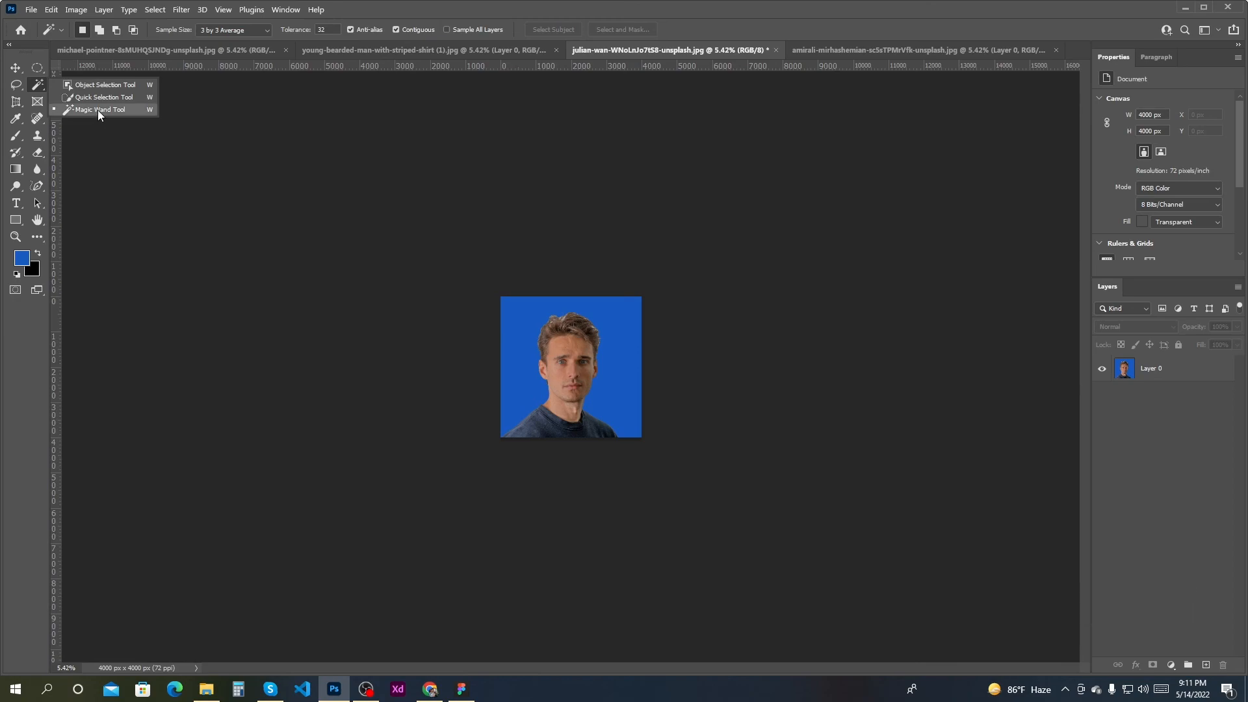
{"action": "left_click_drag", "start_coordinate": [539, 368], "coordinate": [594, 418]}
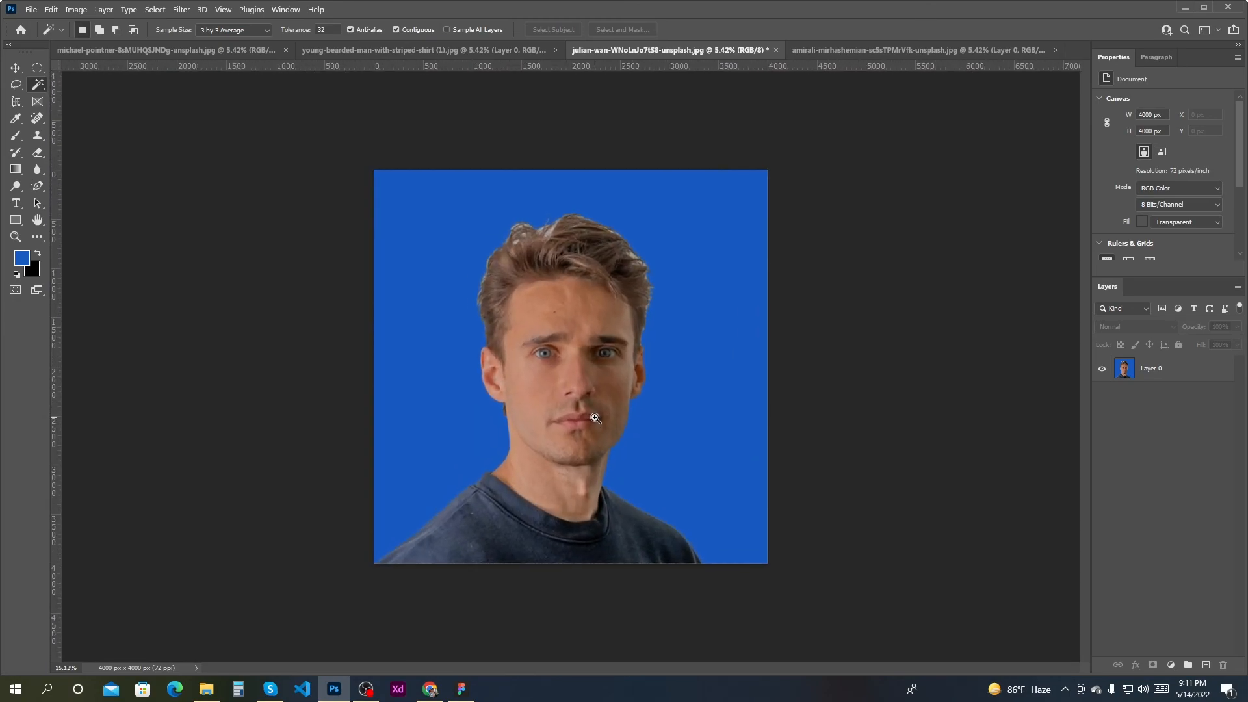